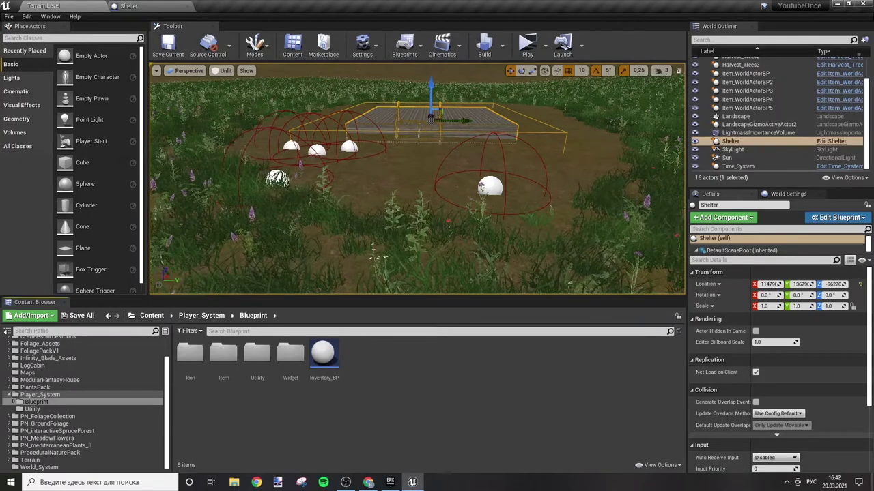
Switch House Interact's collision preset to Custom, then compile and save the Shelter blueprint.
mouse_move(372, 247)
right_down()
mouse_move(559, 191)
mouse_move(551, 225)
right_up()
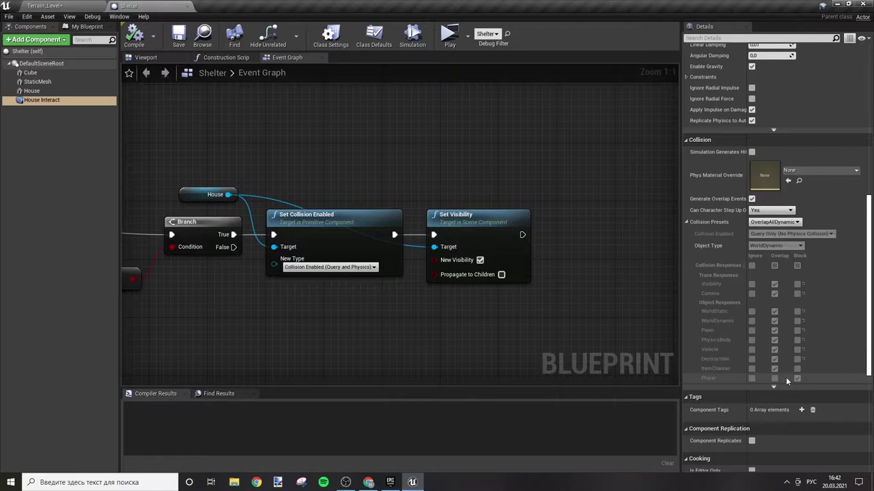
click(774, 222)
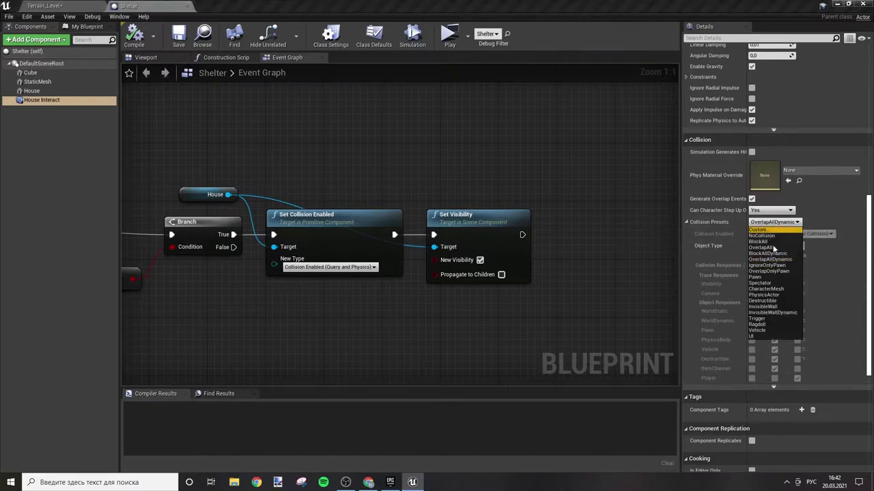
click(759, 230)
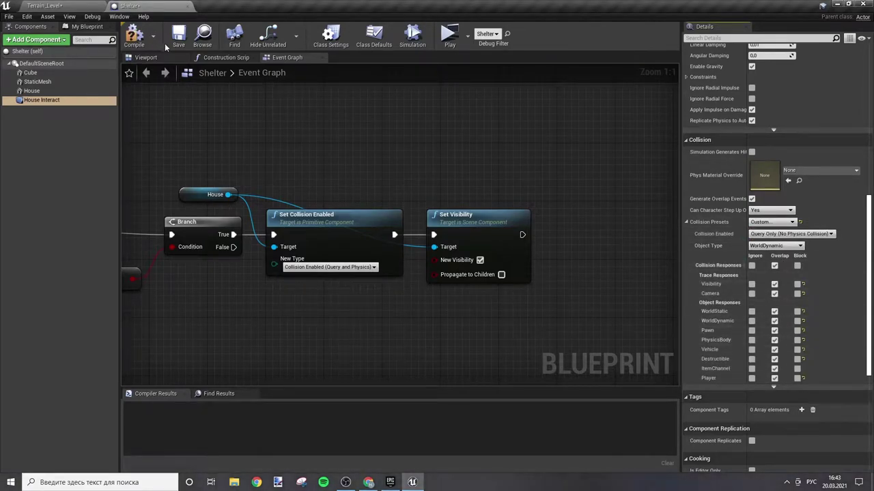
click(134, 35)
click(45, 5)
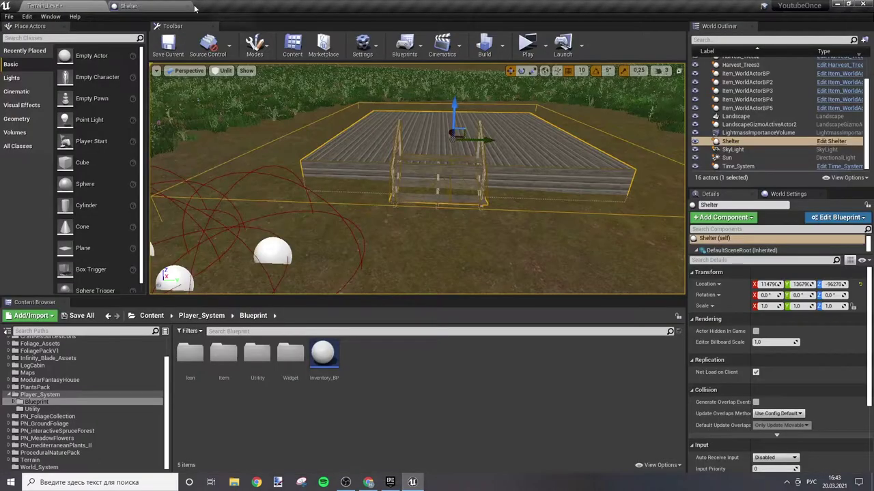
Play the level and walk the character up the cabin steps and back, then exit.
click(529, 46)
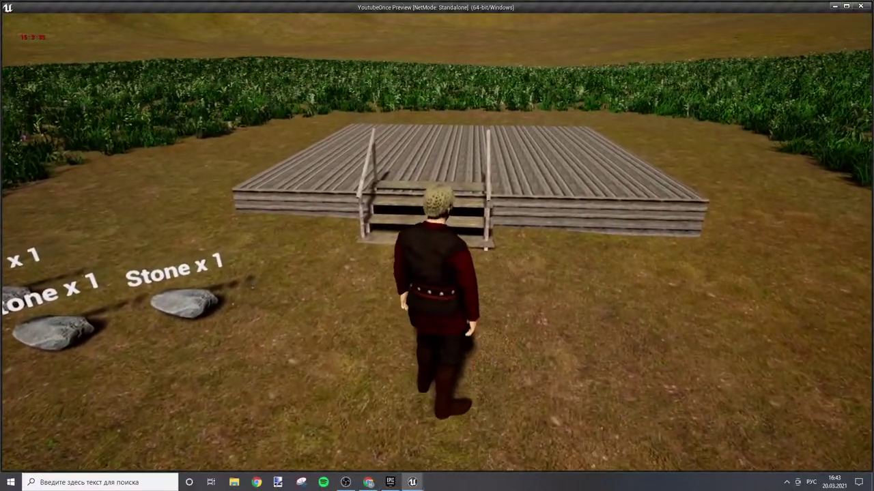
key(w)
key(w)
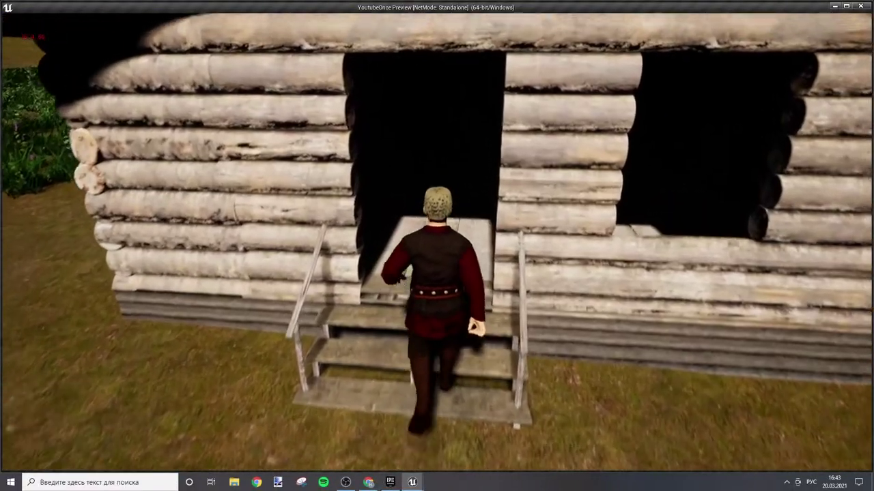
key(w)
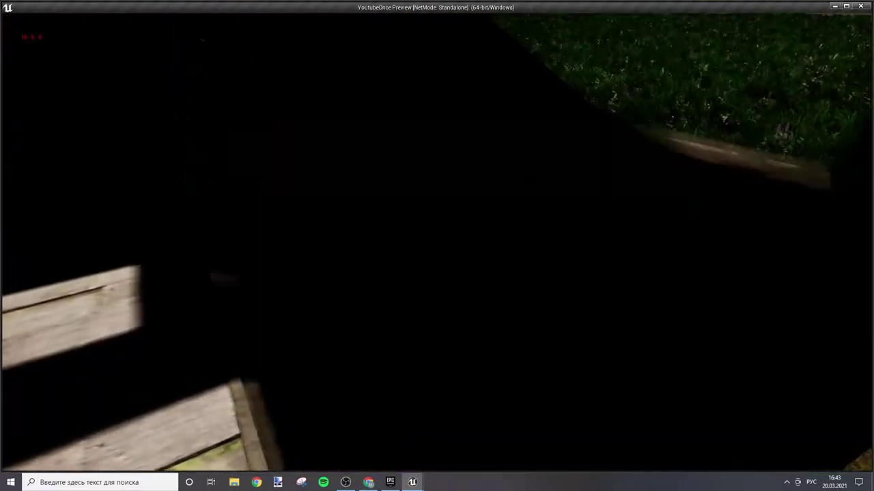
key(w)
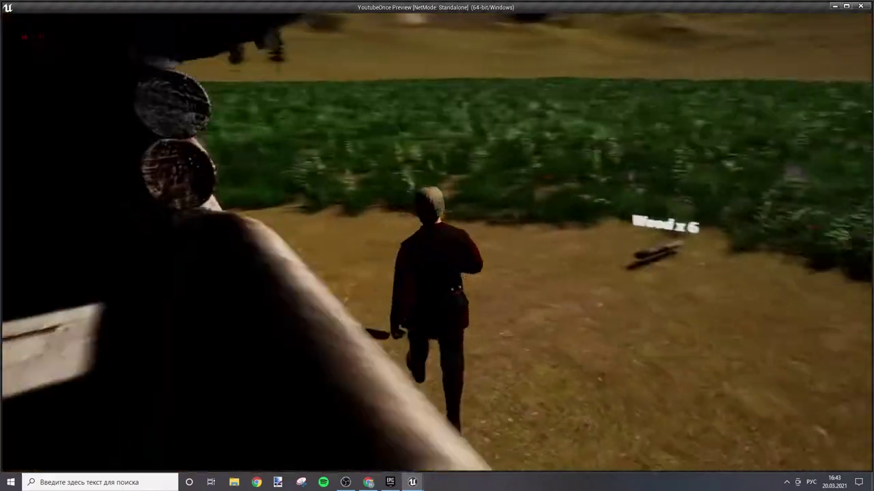
key(Escape)
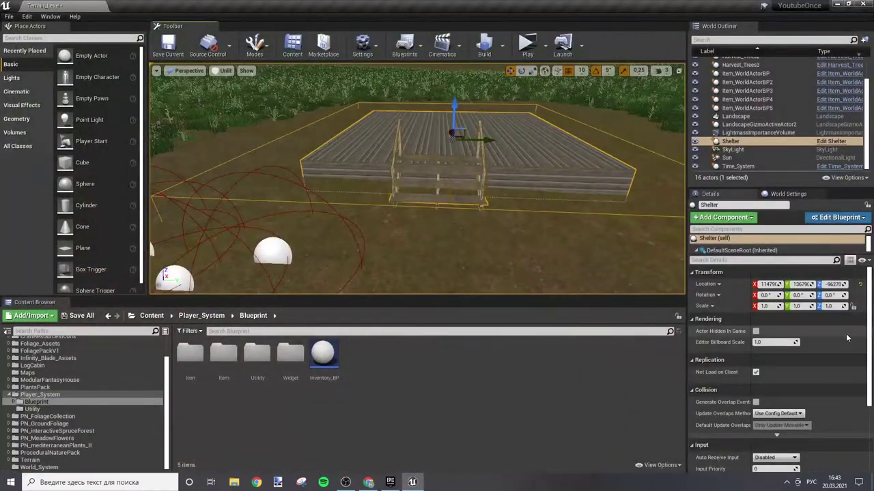
Open the Slot_WB widget blueprint from the Widget folder on its Graph view.
double_click(290, 355)
click(325, 366)
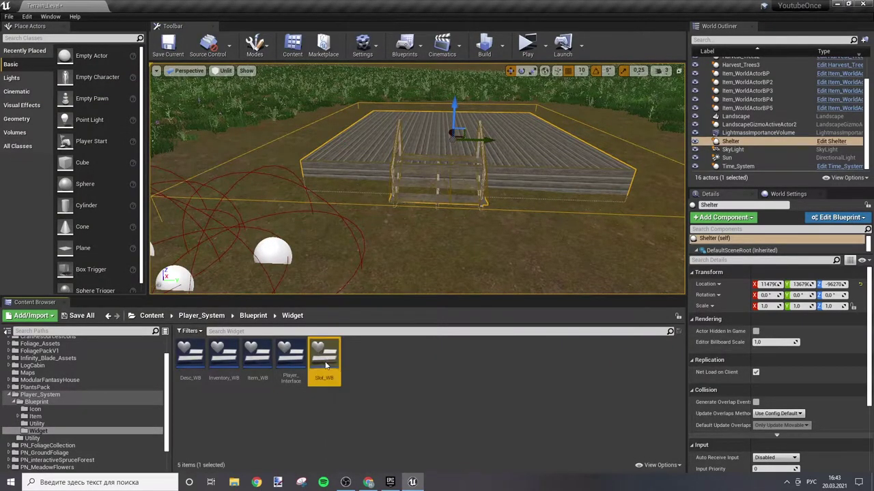
double_click(325, 366)
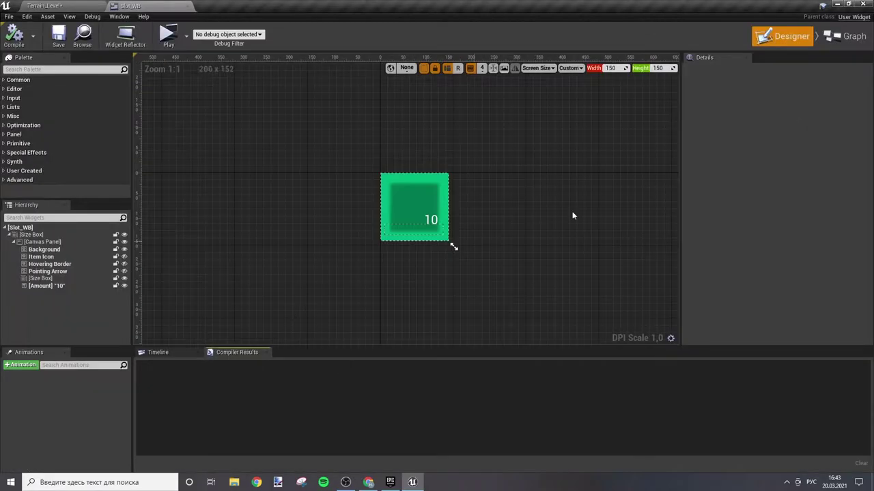
click(846, 37)
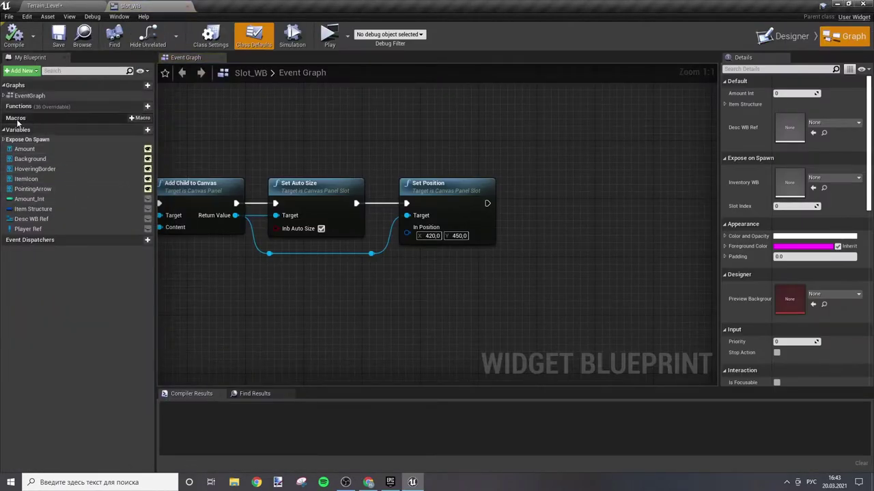
Add a new Slot_WB function named 'Set slot Active', then return to the Designer.
click(139, 107)
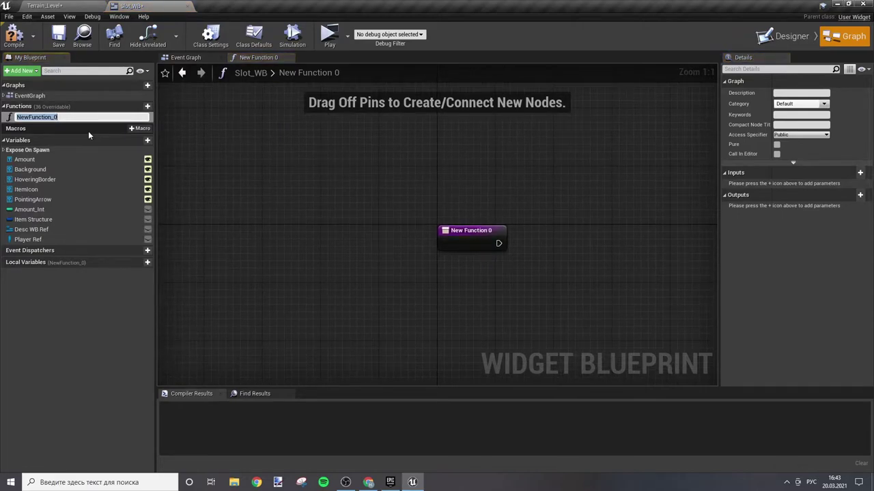
text(Get)
key(BackSpace)
key(BackSpace)
key(BackSpace)
key(alt+shift)
text(Set s)
text(lot)
text( Activ)
text(e)
key(Return)
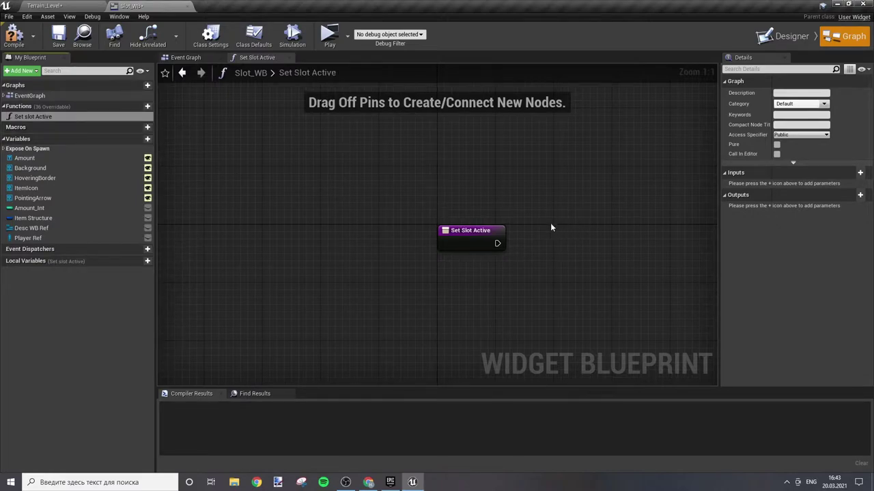
right_drag(591, 212, 418, 179)
click(766, 41)
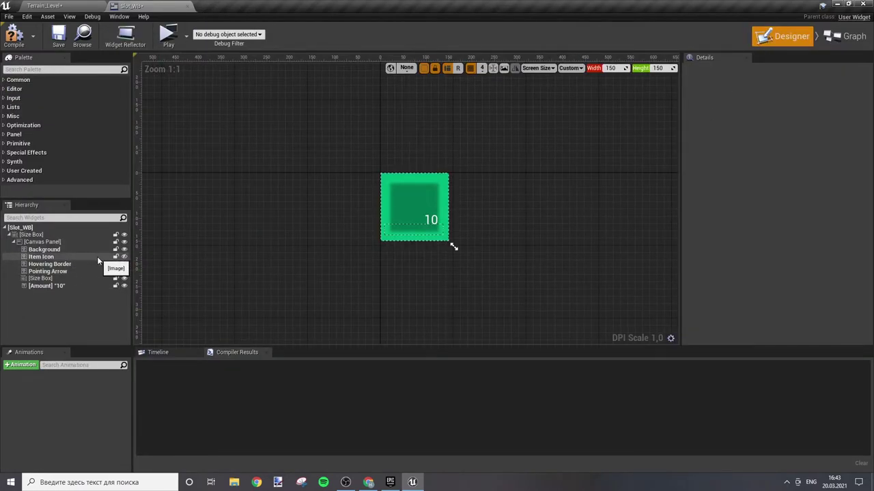
Preview Hovering Border and Item Icon visibility, leave the border hidden, and select Hovering Border.
click(125, 264)
click(125, 264)
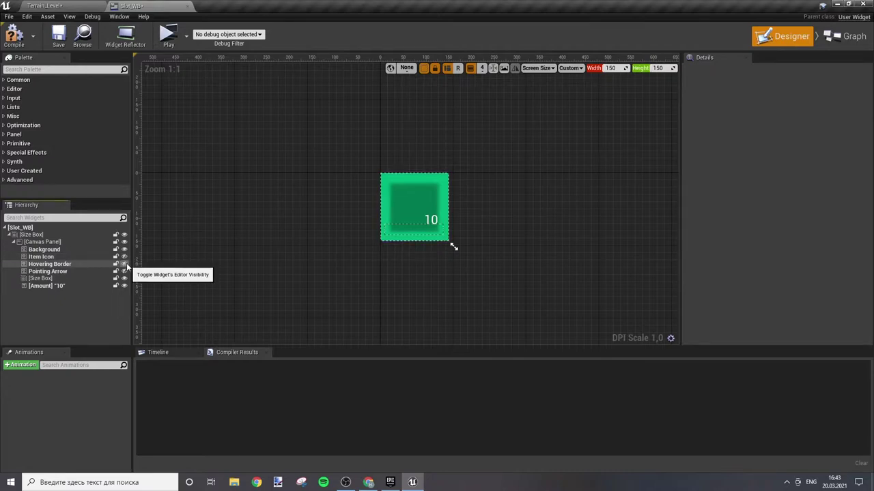
click(125, 265)
click(125, 264)
click(124, 272)
click(125, 272)
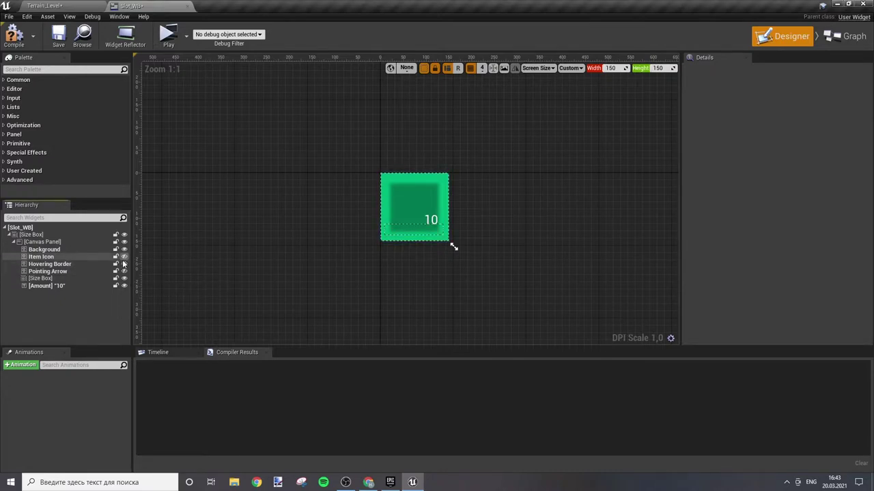
click(124, 256)
click(125, 264)
click(125, 257)
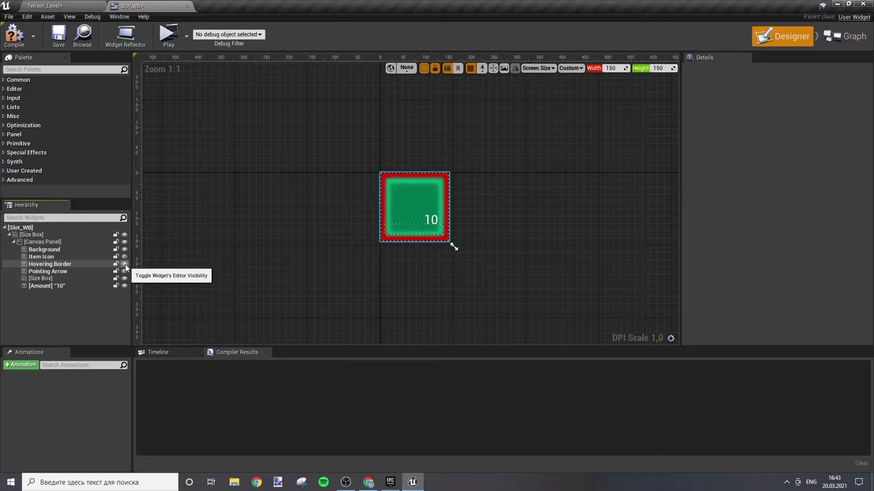
click(125, 266)
click(125, 266)
click(125, 266)
click(67, 264)
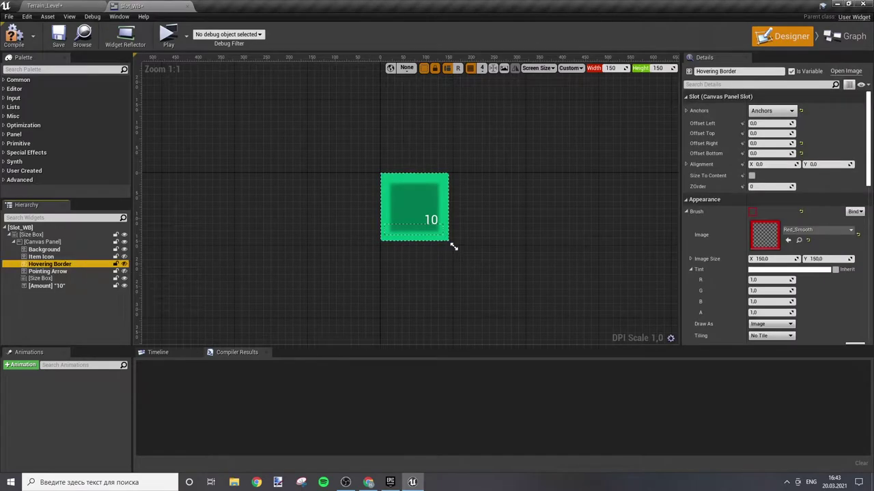
click(850, 38)
Add a HoveringBorder getter into a Set Visibility node executed from Set Slot Active.
drag(41, 178, 335, 145)
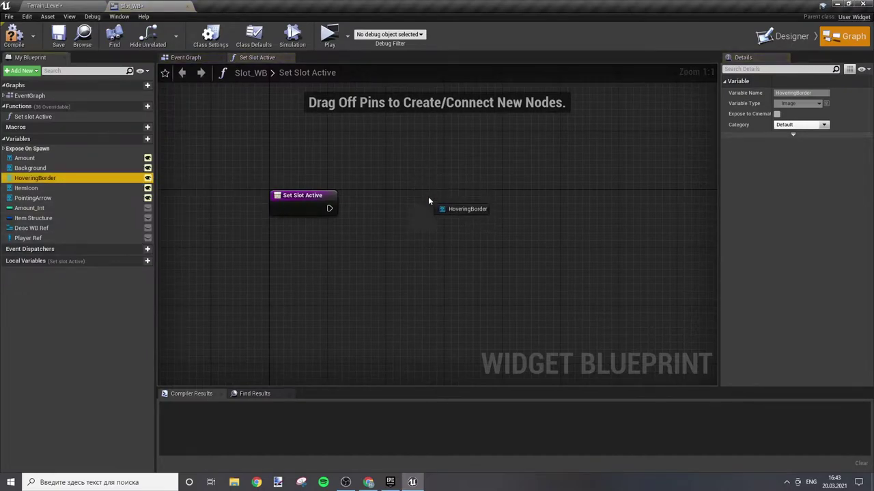
click(361, 153)
drag(388, 146, 448, 185)
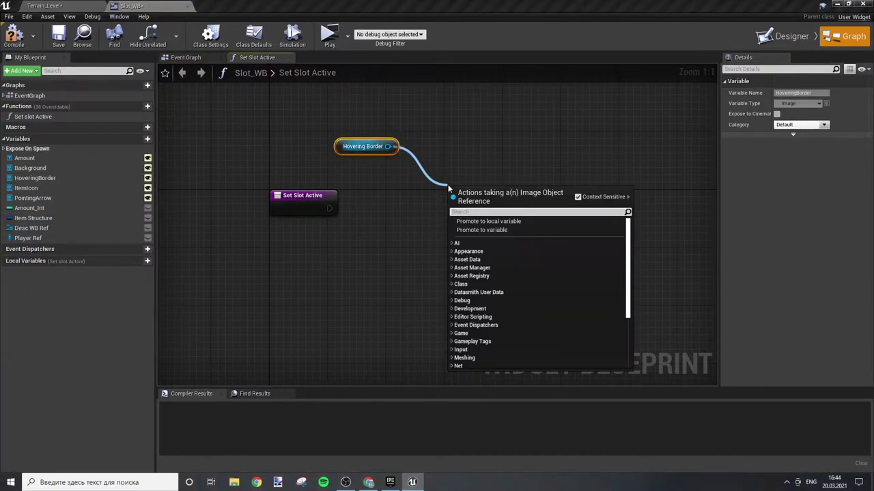
text(set)
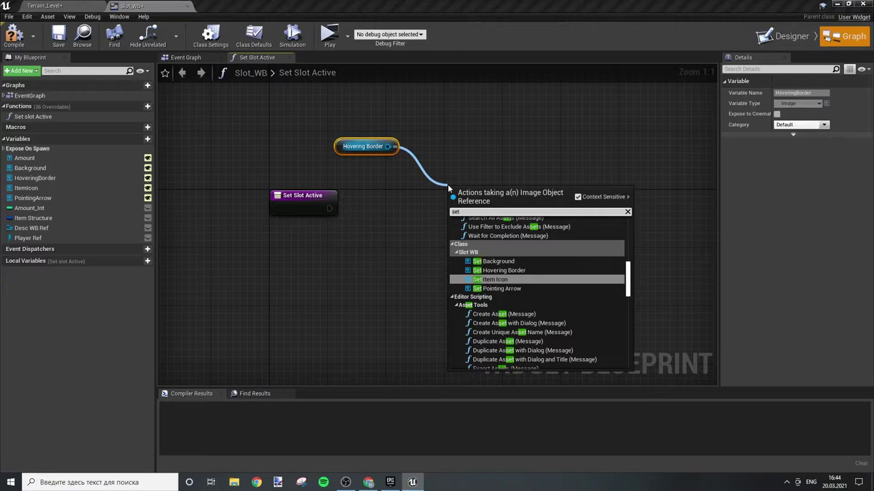
text( vi)
click(557, 289)
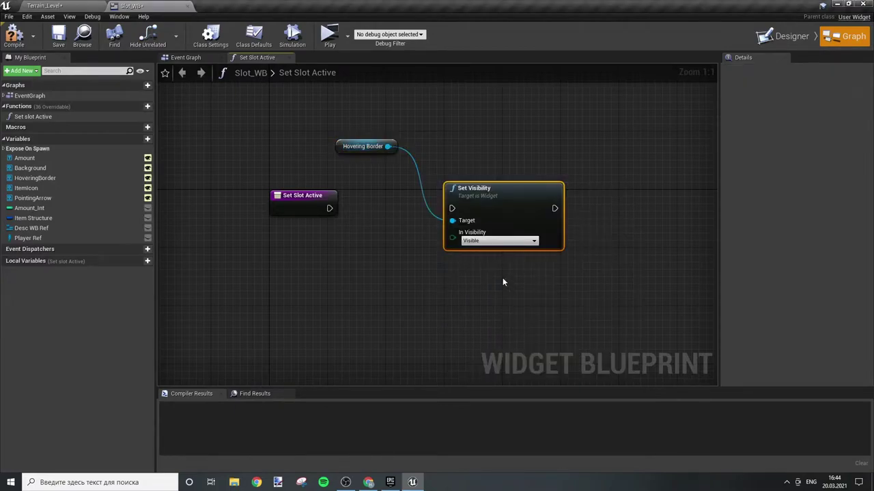
drag(451, 208, 325, 216)
drag(509, 212, 575, 209)
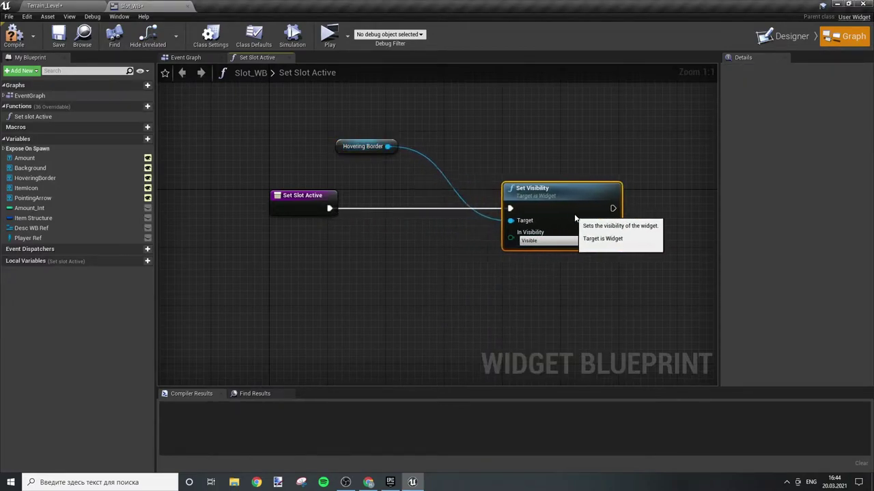
click(308, 205)
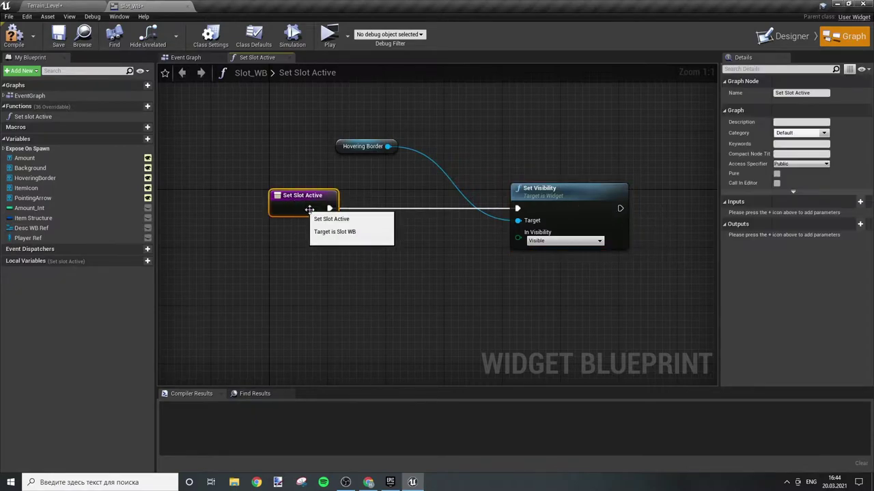
Add a Boolean input 'Is Active?' to Set Slot Active and search 'sele' from its pin.
click(858, 203)
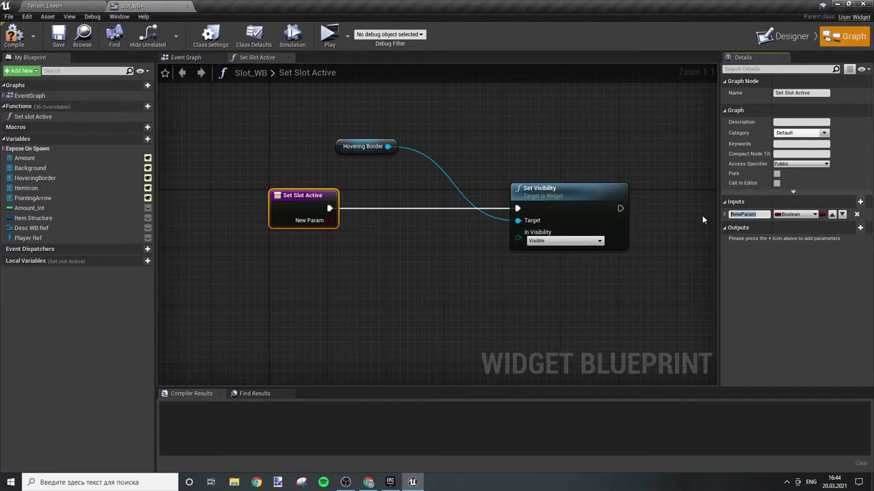
text(Is Ac)
text(tive?)
key(Return)
drag(332, 220, 351, 254)
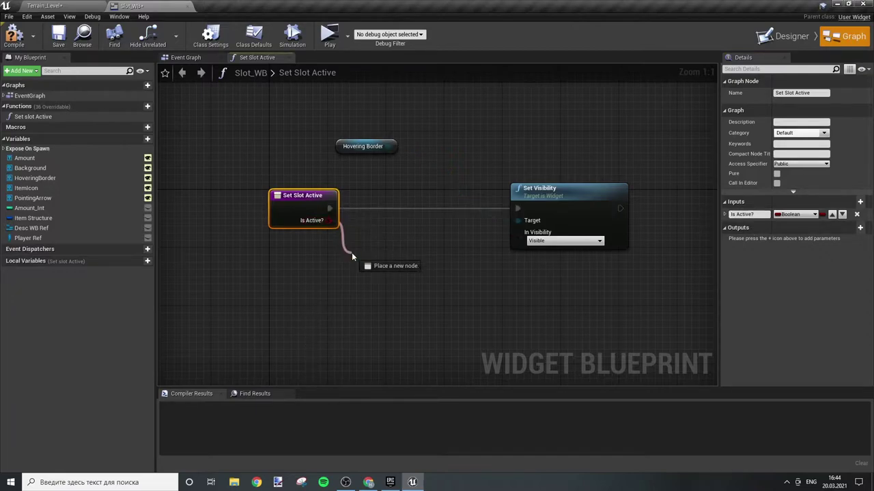
text(sele)
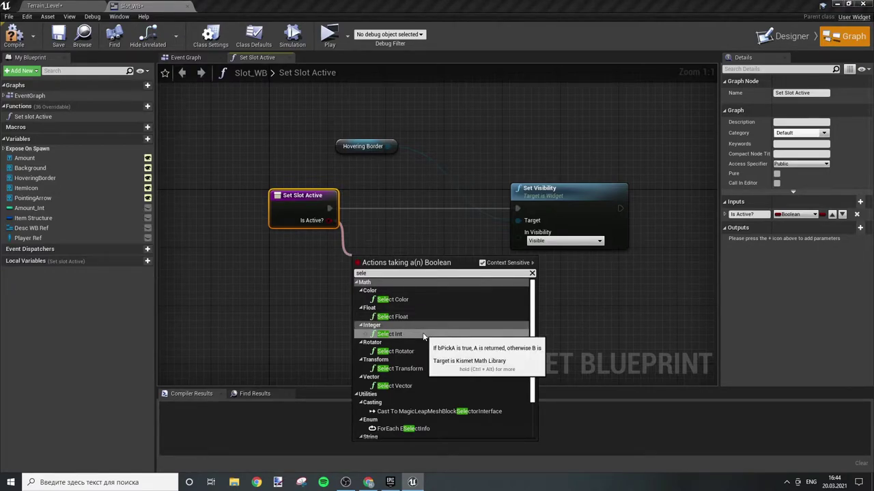
Feed In Visibility from a Select node whose Index is wired to Is Active?
click(326, 235)
drag(517, 233, 304, 298)
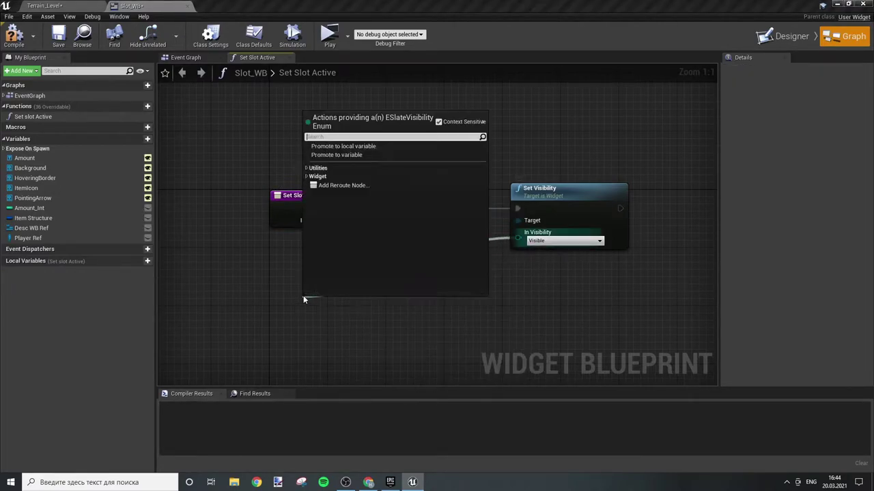
text(select)
click(369, 153)
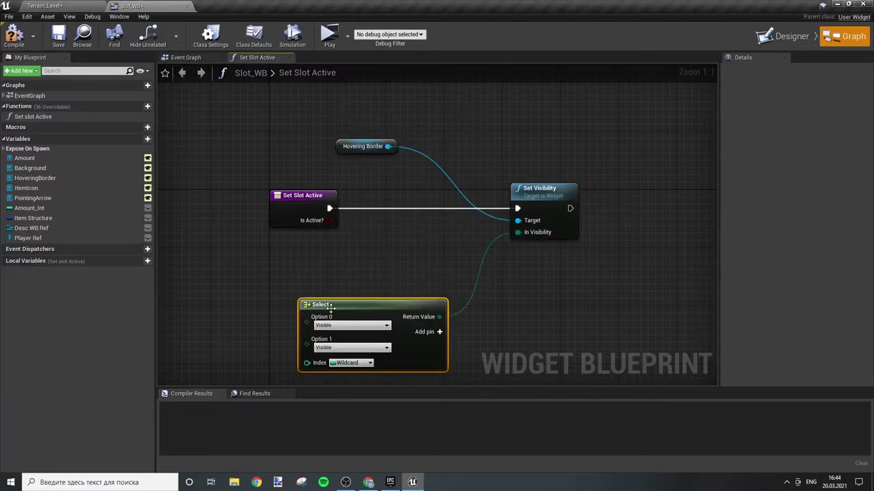
drag(328, 220, 307, 362)
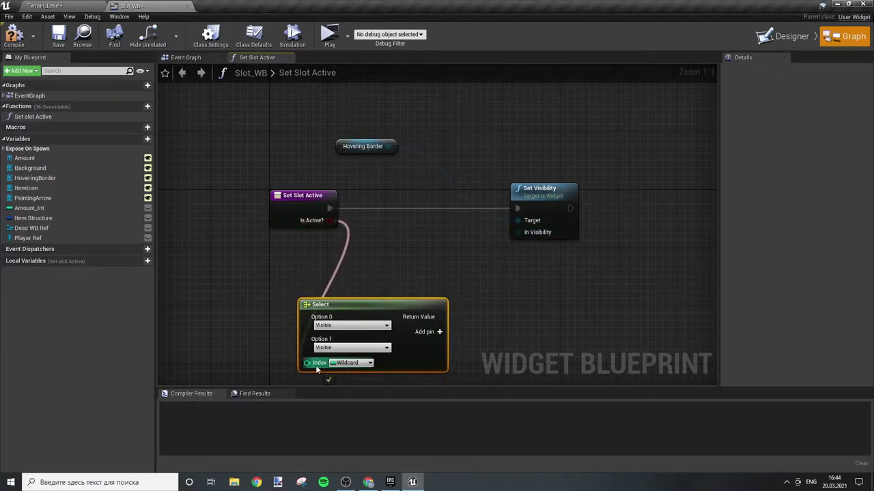
Place the Select node between Set Slot Active and Set Visibility, with False set to Hidden.
drag(372, 308, 418, 264)
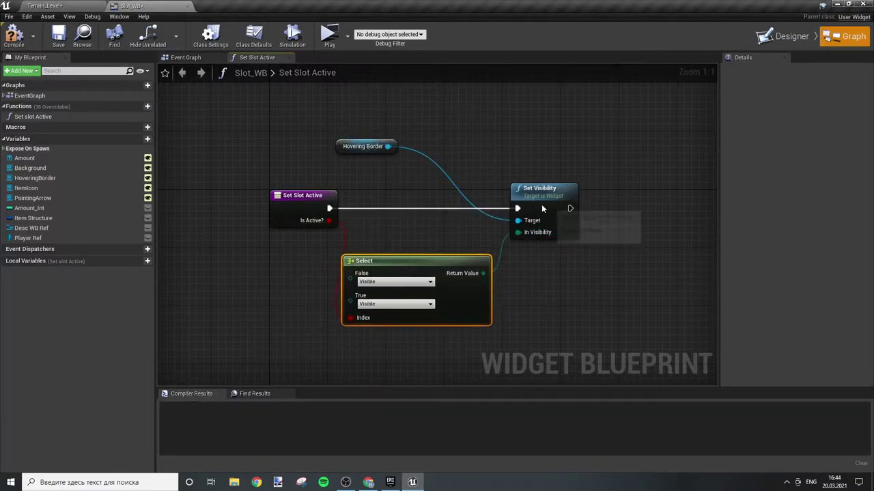
drag(541, 204, 577, 204)
drag(417, 260, 431, 225)
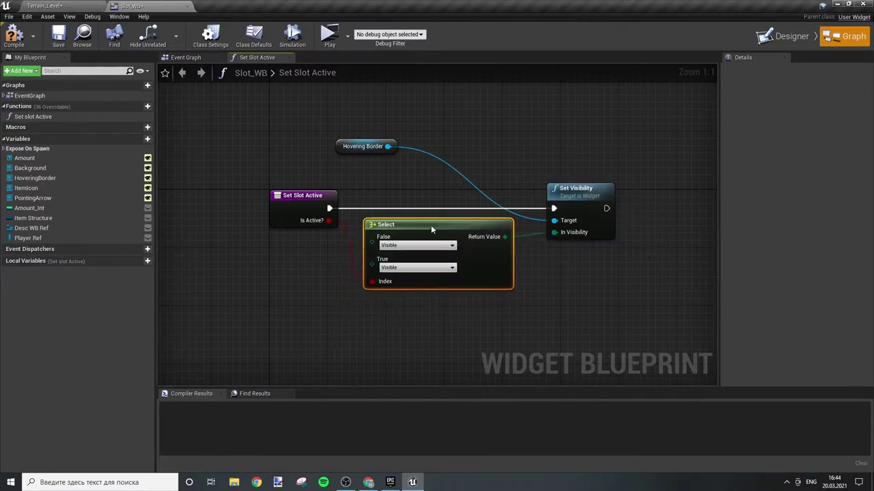
click(422, 352)
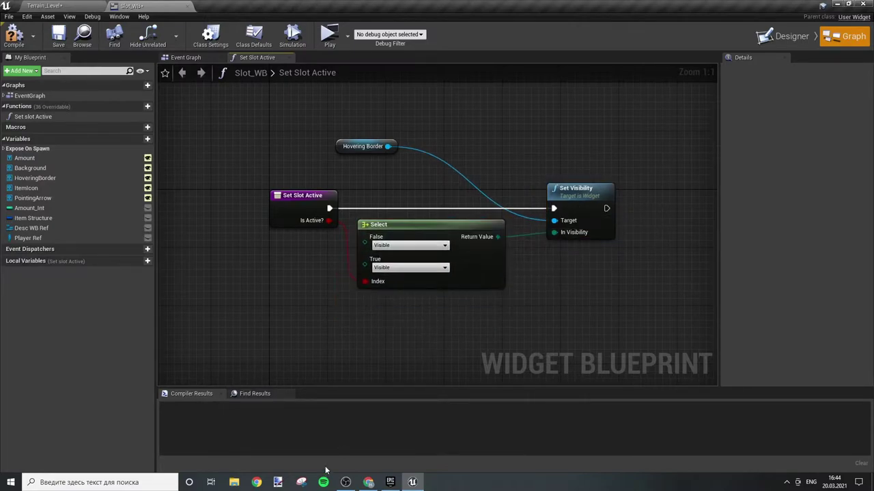
click(399, 245)
click(380, 264)
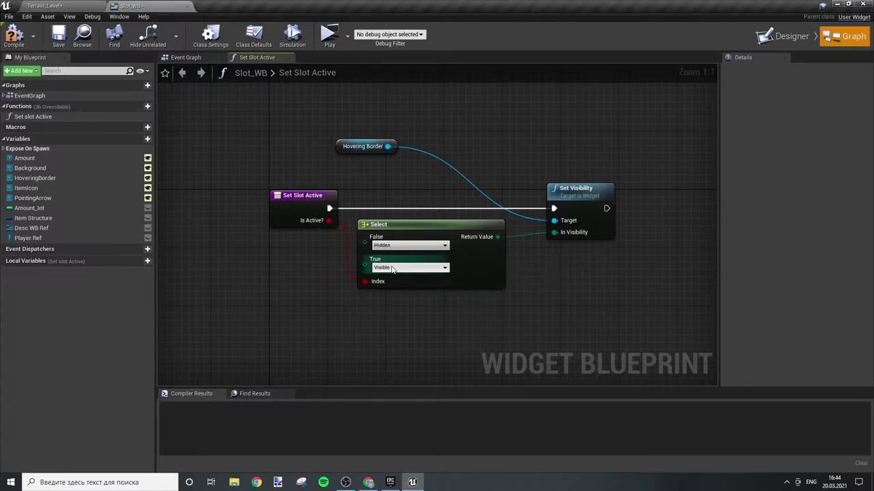
Line up the Hovering Border getter beside Set Visibility, then compile and save Slot_WB.
drag(581, 211, 645, 219)
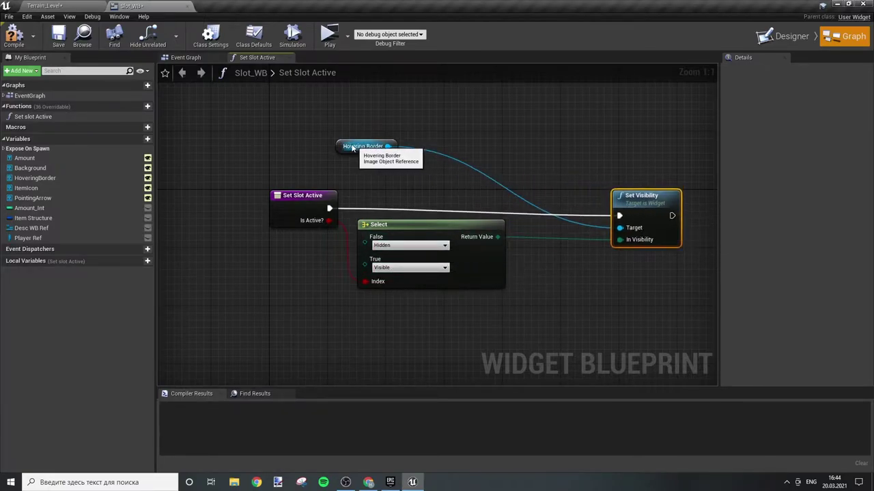
mouse_move(362, 146)
mouse_down()
mouse_move(431, 214)
mouse_move(555, 242)
mouse_up()
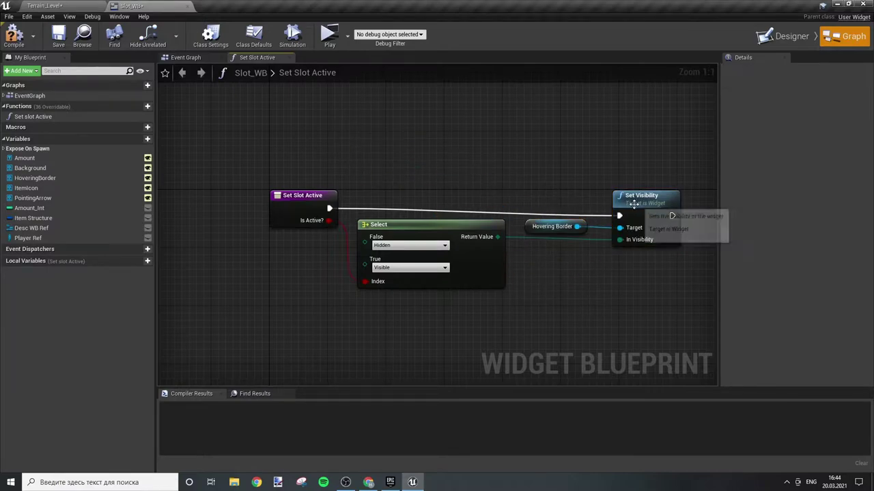
drag(635, 202, 626, 203)
click(568, 176)
click(14, 34)
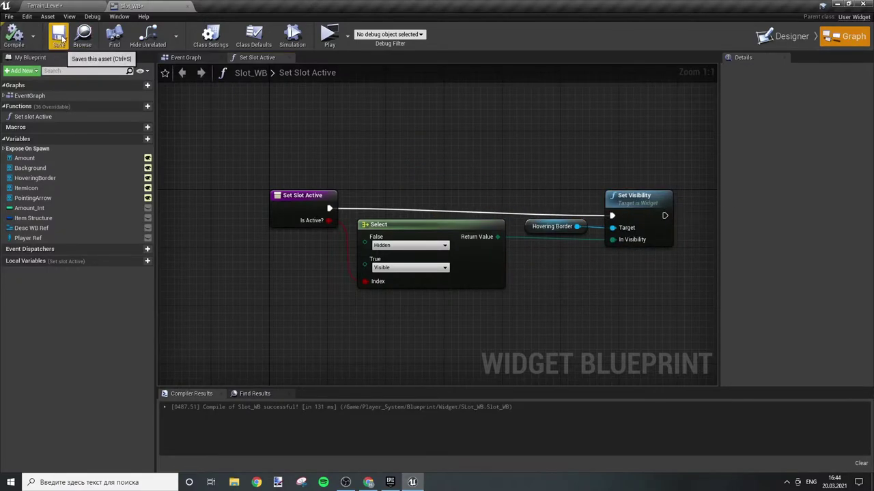
Open Inventory_WB's graph and add a function named 'Set Selected slot'.
click(73, 6)
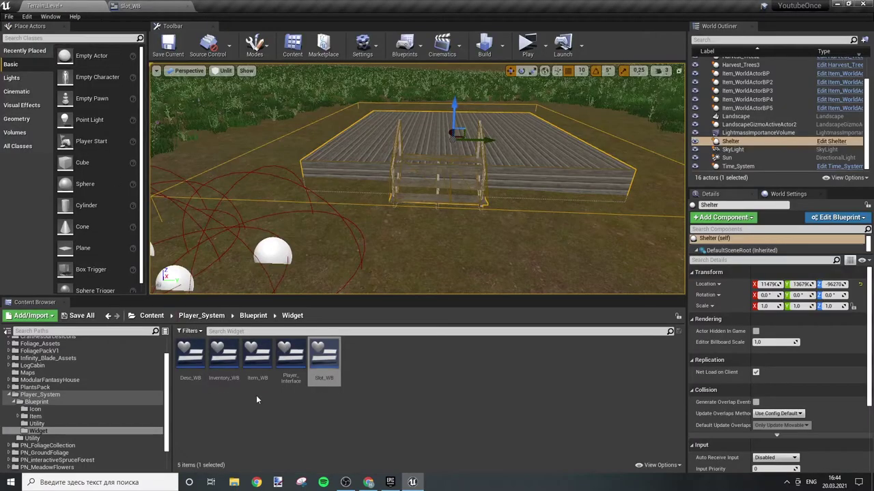
double_click(223, 355)
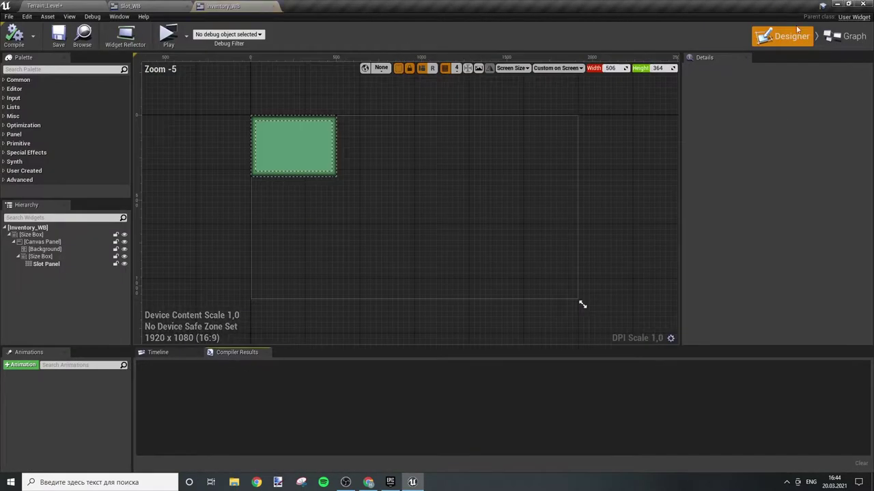
click(856, 43)
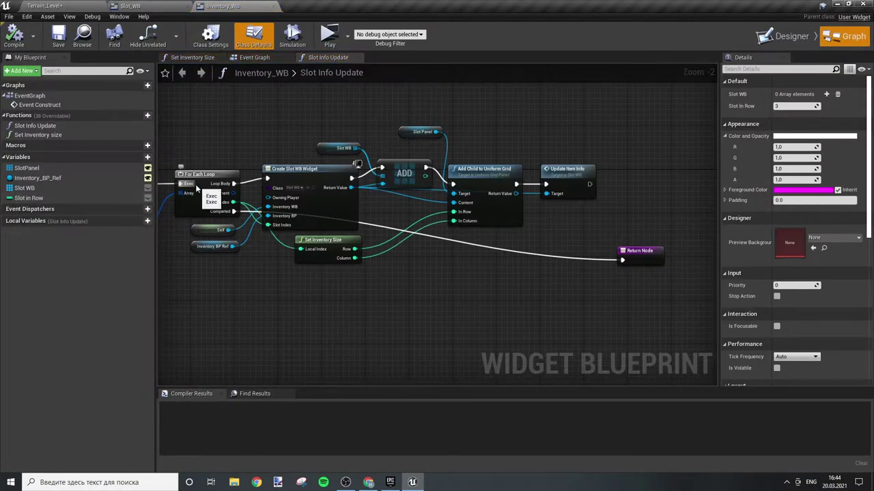
click(147, 116)
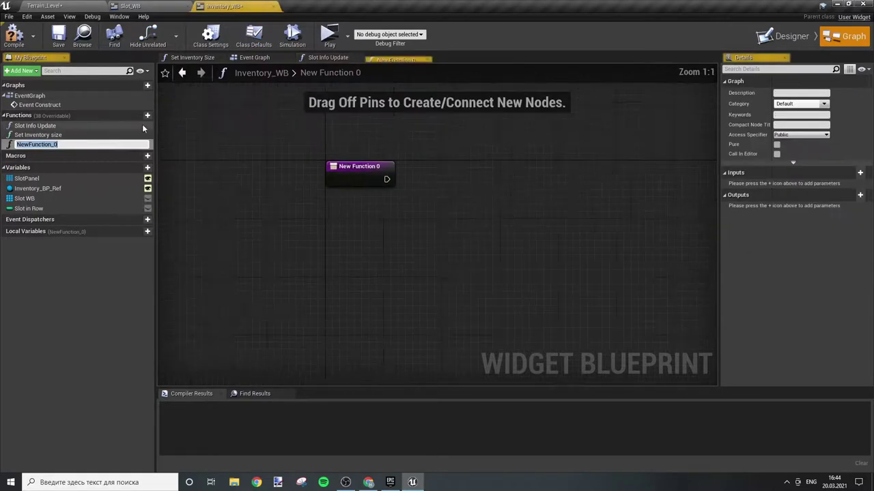
text(Set Selected slot)
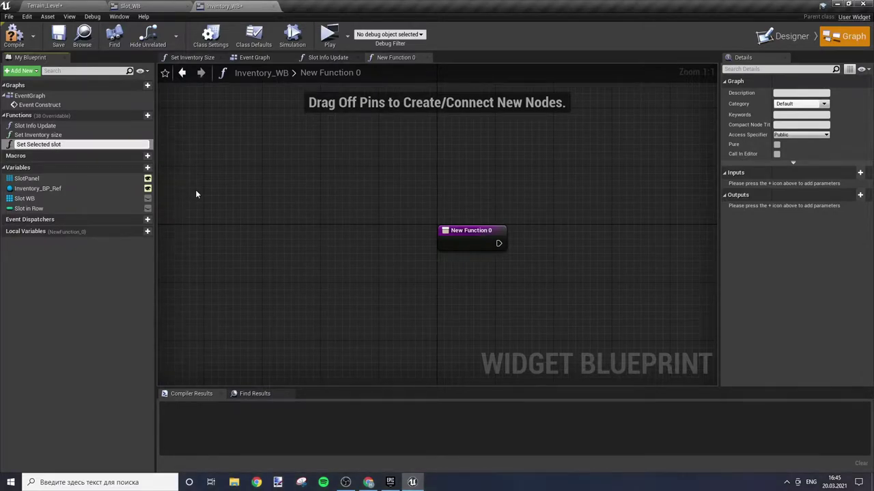
key(Return)
Give Set Selected Slot a Boolean input named 'Unselect all'.
right_drag(649, 209, 497, 183)
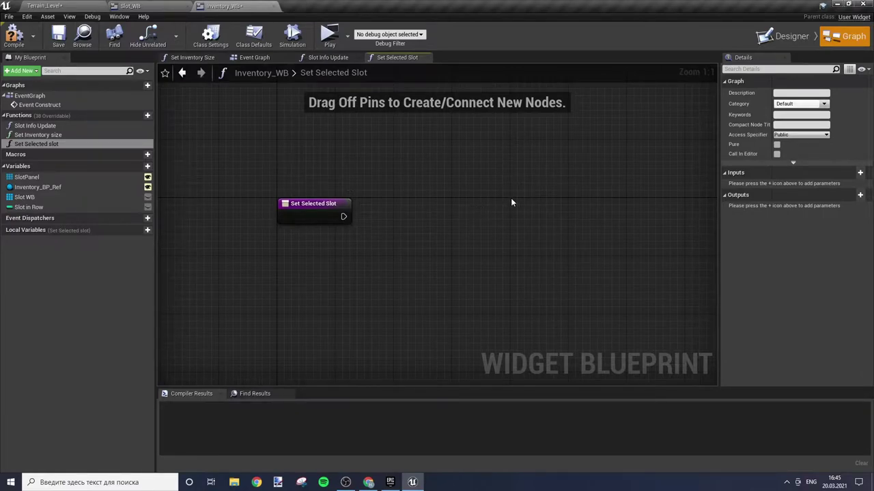
click(328, 217)
click(860, 201)
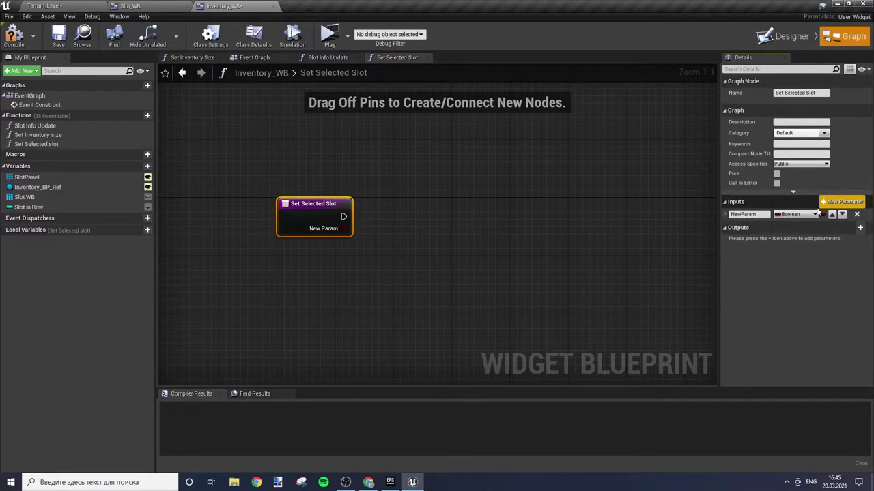
click(763, 215)
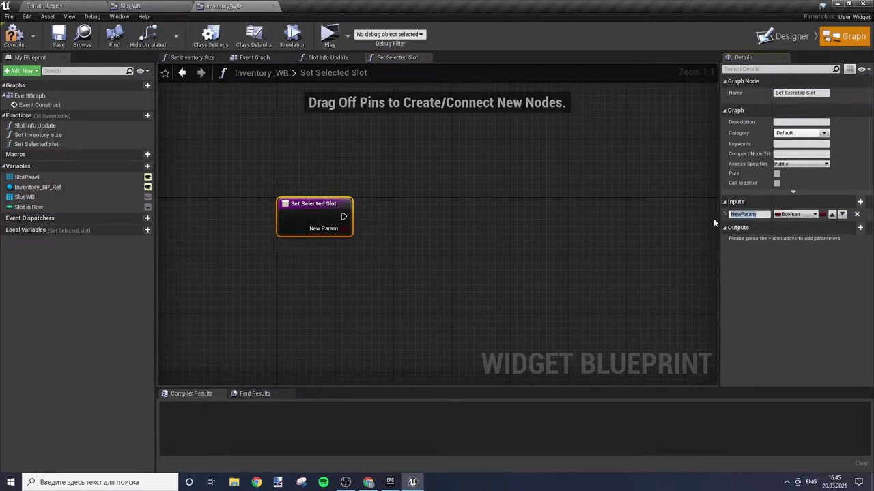
text(Unselect a)
text(ll)
key(Return)
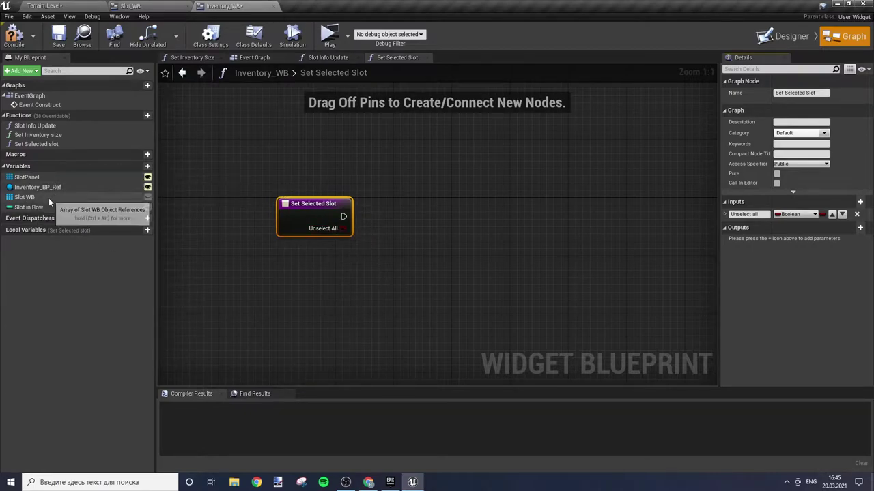
Run a For Each Loop over the Slot WB array from Set Selected Slot.
mouse_move(48, 197)
mouse_down()
mouse_move(311, 159)
mouse_move(402, 214)
mouse_up()
click(327, 169)
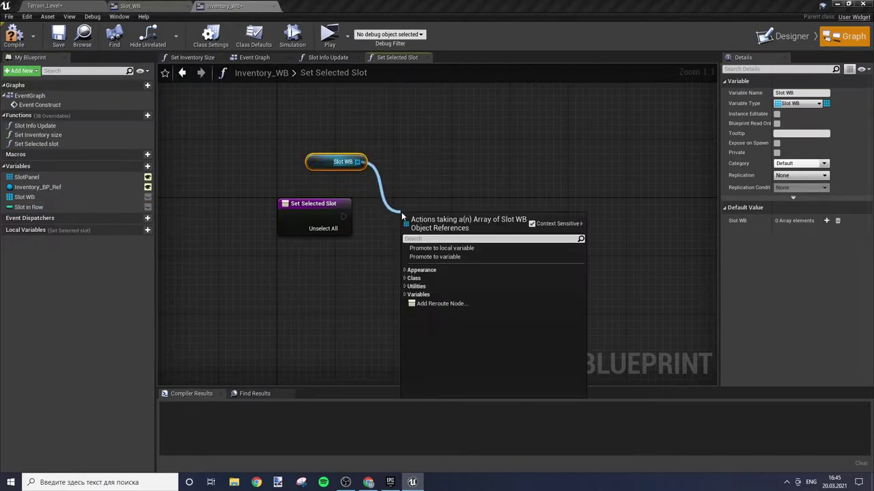
text(fo)
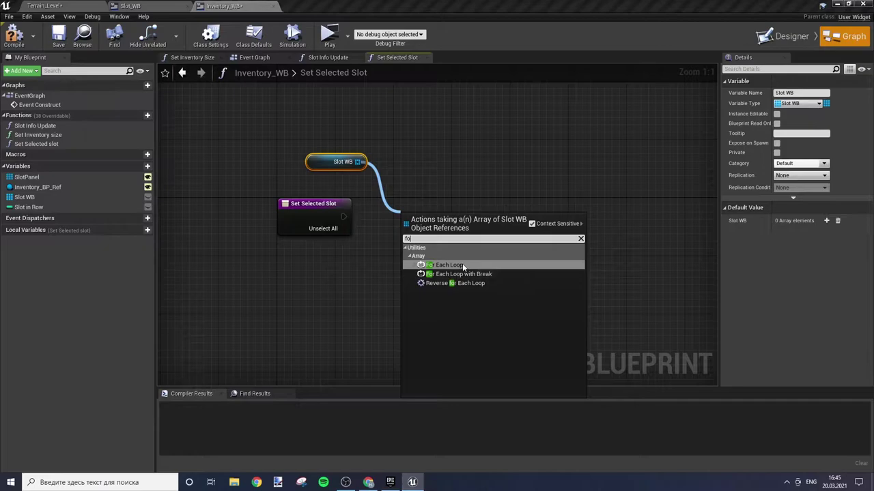
click(463, 267)
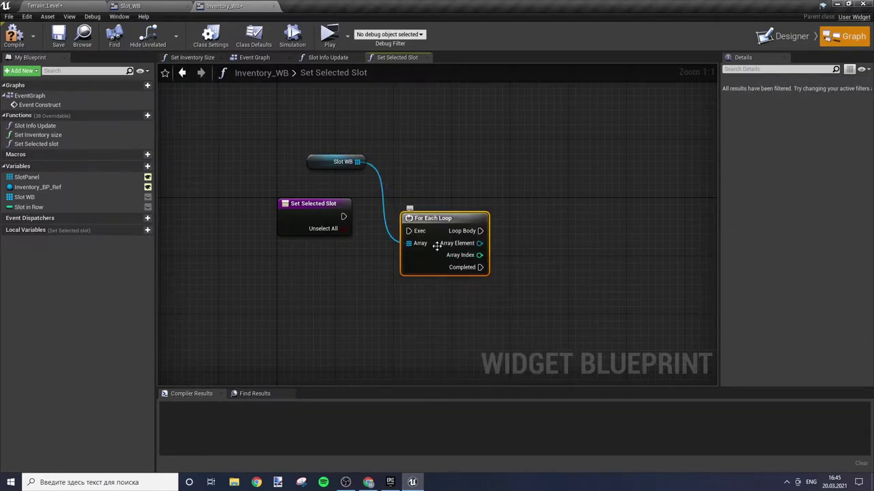
mouse_move(343, 217)
mouse_down()
mouse_move(408, 230)
mouse_move(396, 206)
mouse_up()
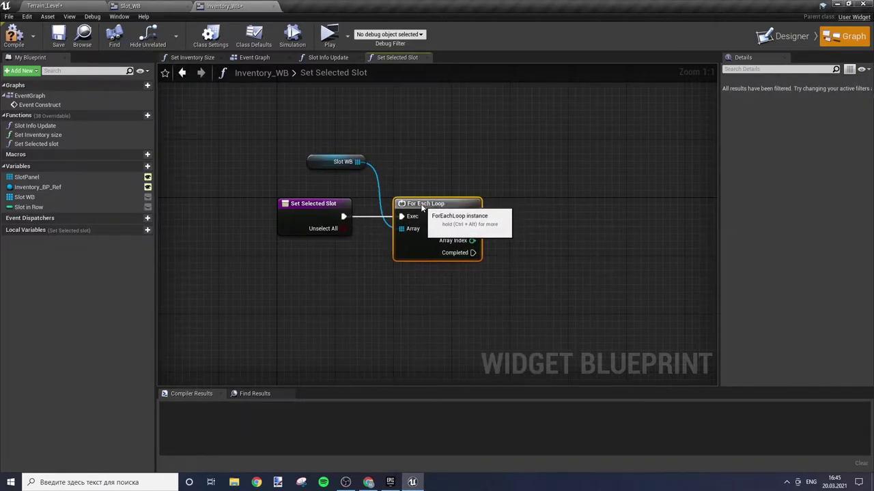
click(496, 184)
mouse_move(496, 184)
right_down()
mouse_move(436, 195)
mouse_move(468, 185)
right_up()
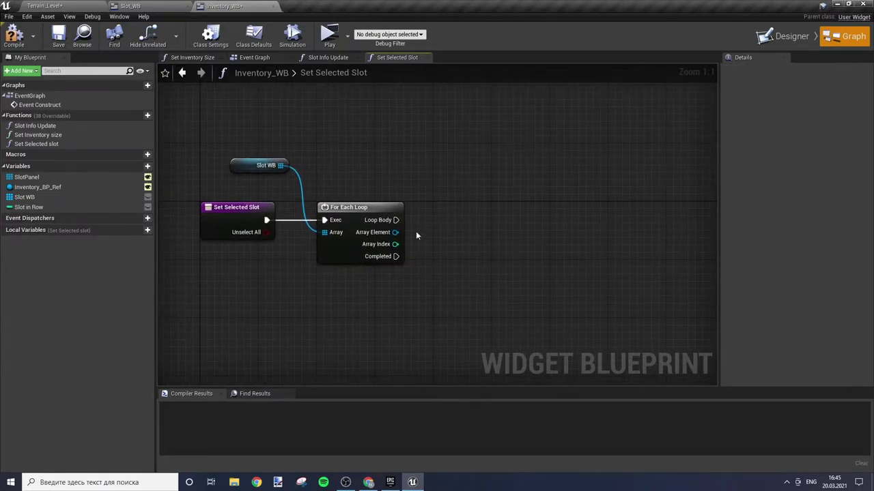
Call Set Slot Active on each Array Element from the loop body.
drag(395, 232, 487, 236)
text(set)
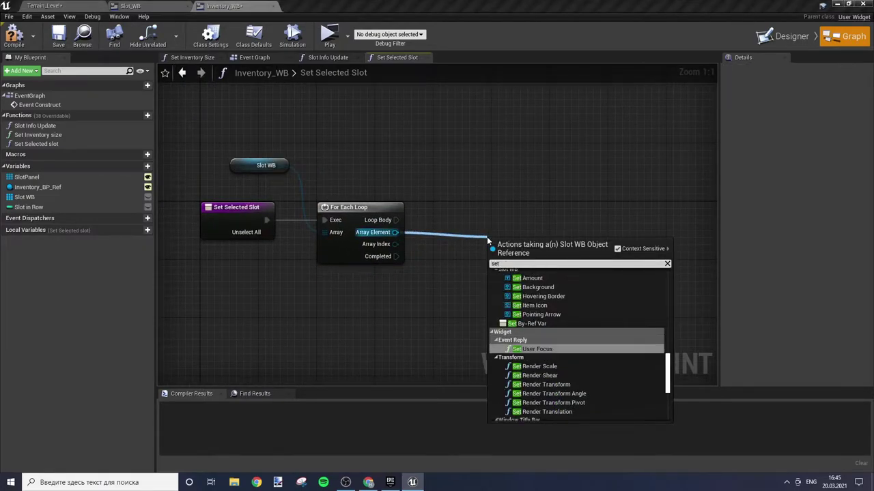
text( slo)
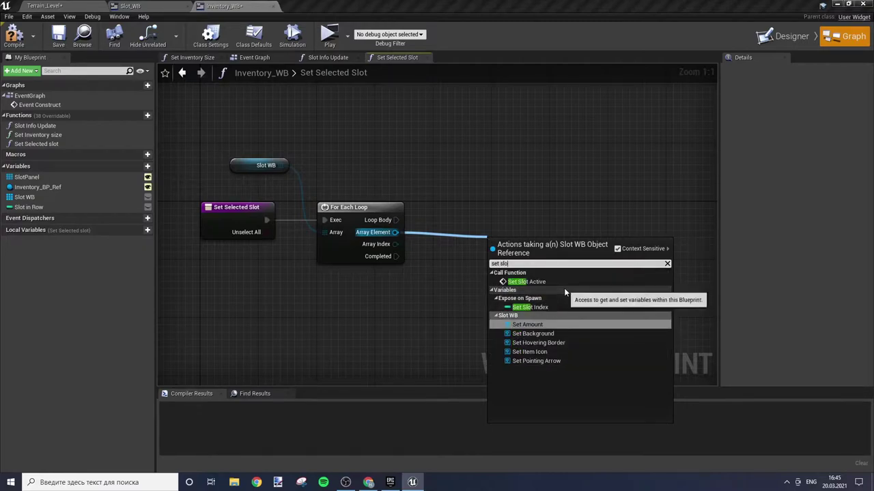
click(564, 282)
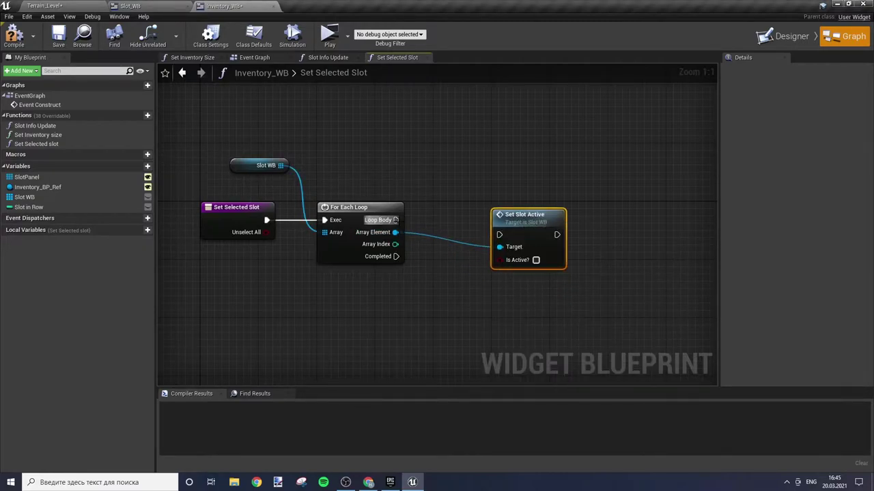
drag(395, 220, 500, 234)
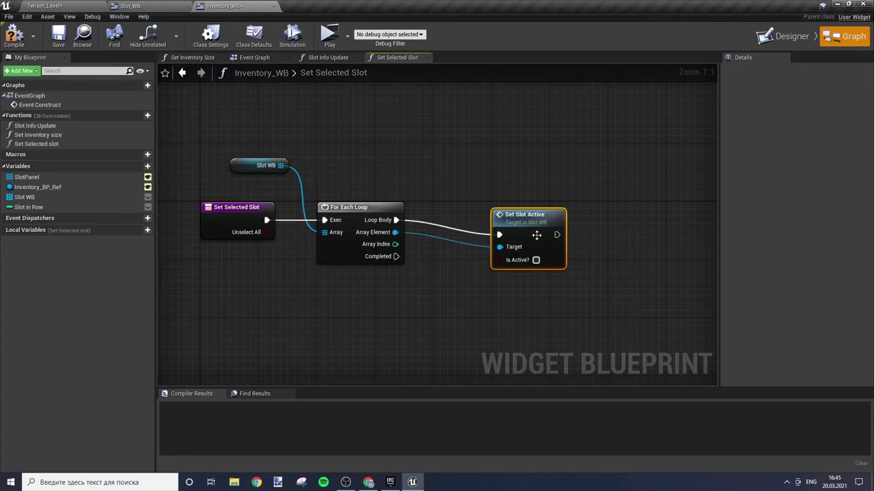
drag(520, 220, 566, 221)
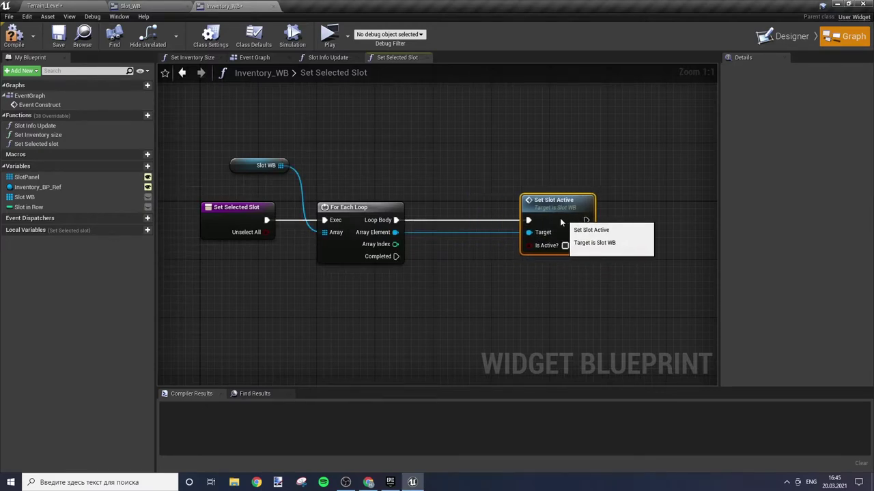
click(491, 176)
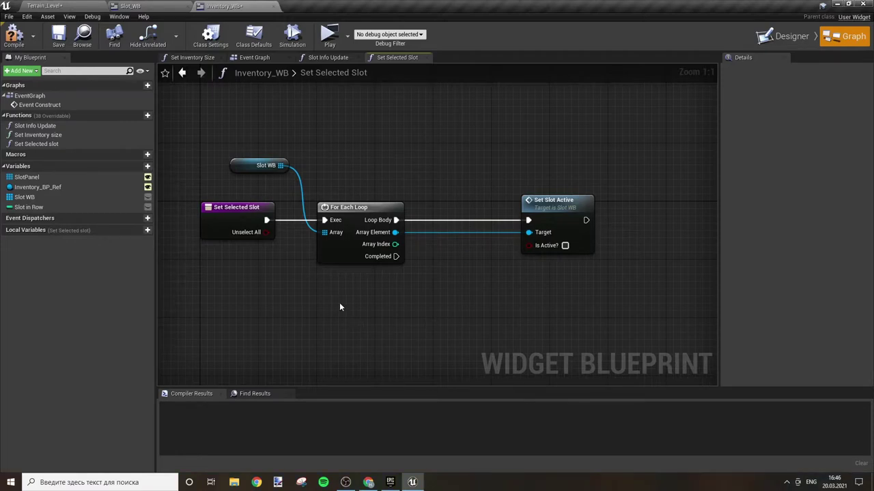
Add an integer == node from the loop's Array Index.
mouse_move(395, 243)
mouse_down()
mouse_move(451, 285)
mouse_move(446, 266)
mouse_up()
text(==)
key(Return)
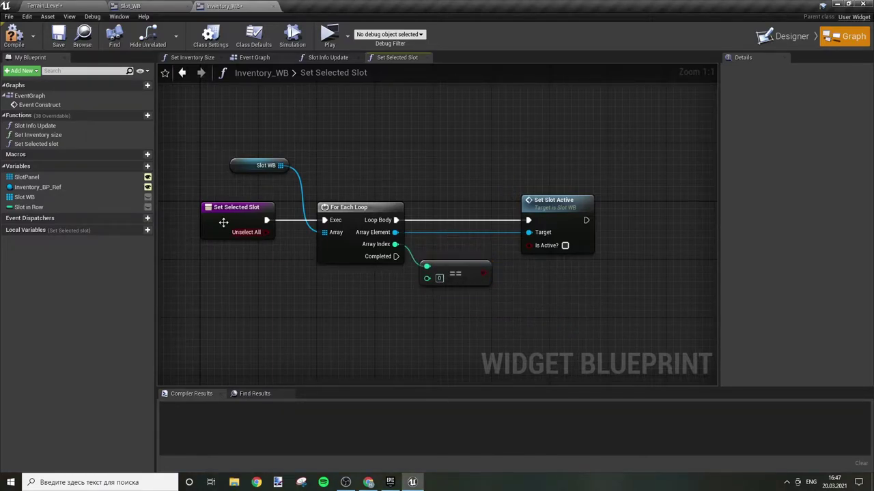
Add an Integer input named 'Slot index' to Set Selected Slot and wire it into ==.
click(232, 212)
click(860, 201)
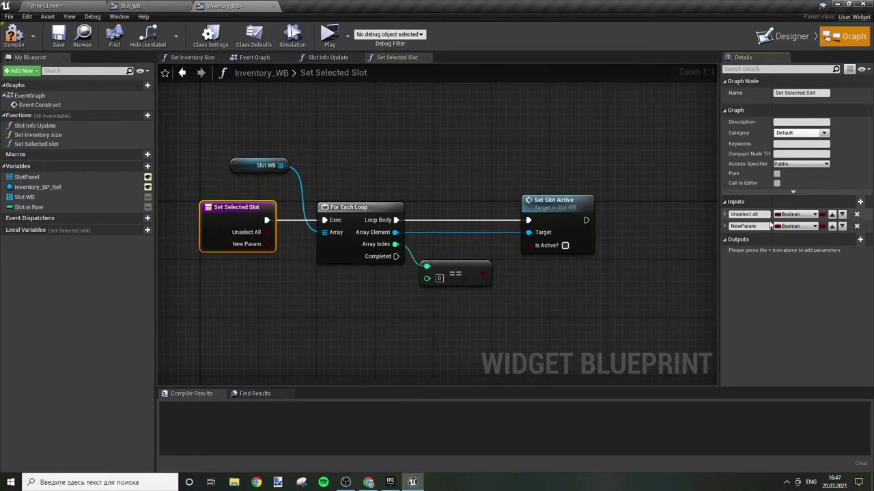
click(764, 226)
text(t)
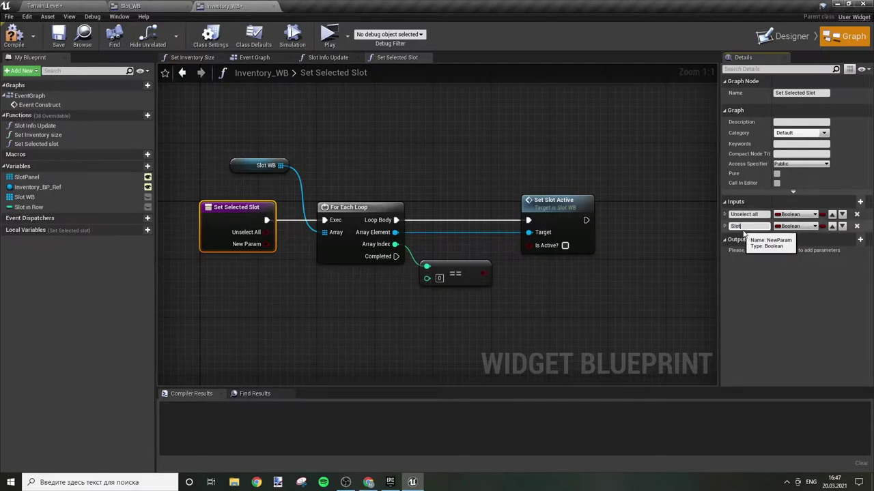
key(Return)
text(nde)
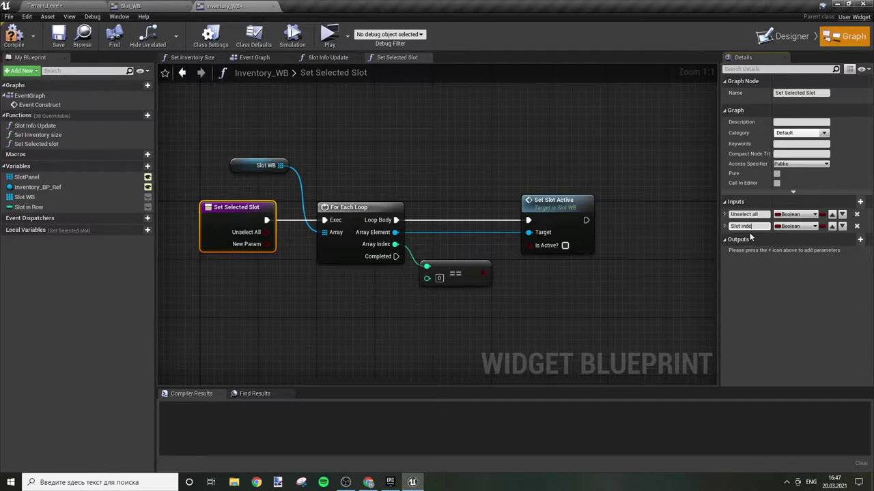
text(x)
click(795, 226)
click(723, 268)
drag(265, 243, 427, 276)
click(480, 295)
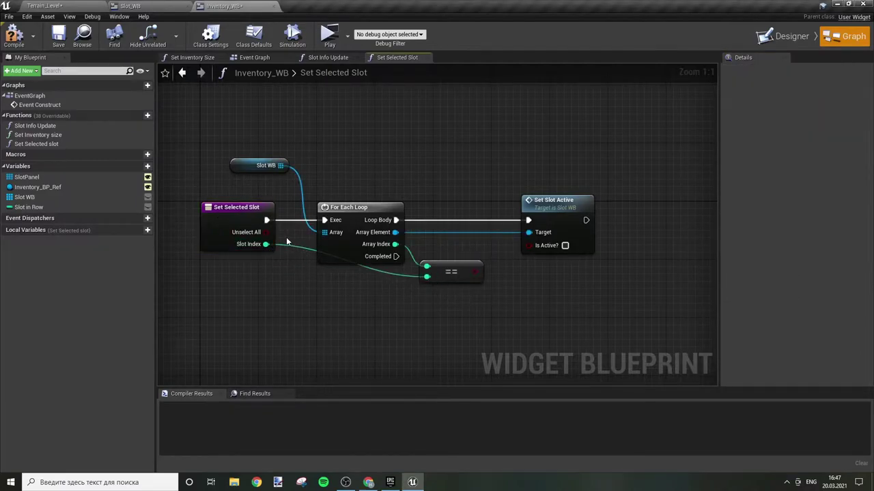
Add a NOT node on Unselect All and move Unselect all below Slot index.
drag(266, 232, 352, 323)
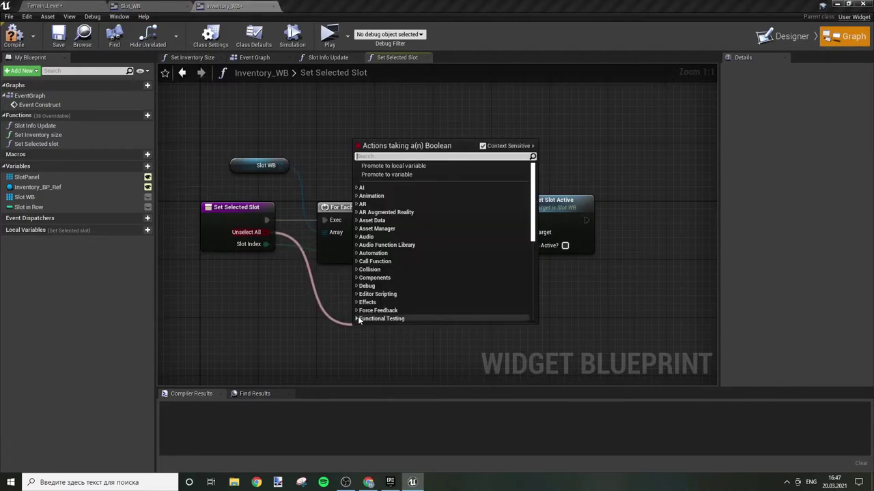
text(not)
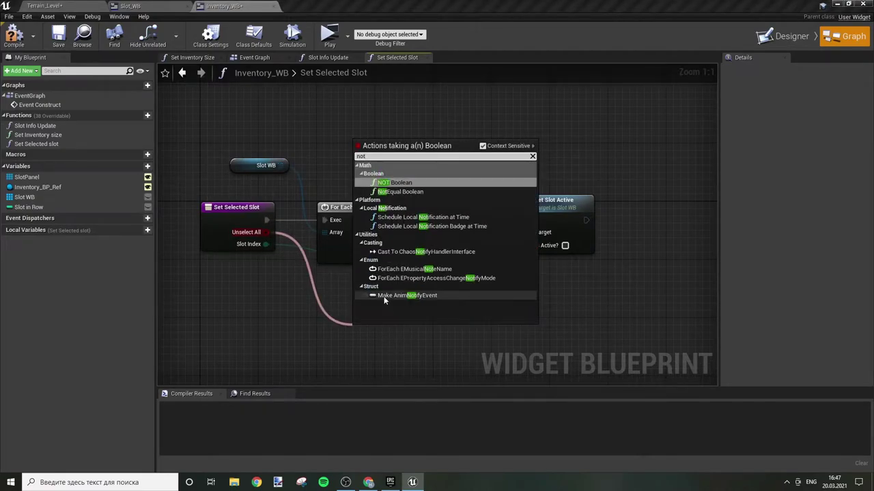
key(Return)
drag(390, 338, 455, 308)
click(235, 208)
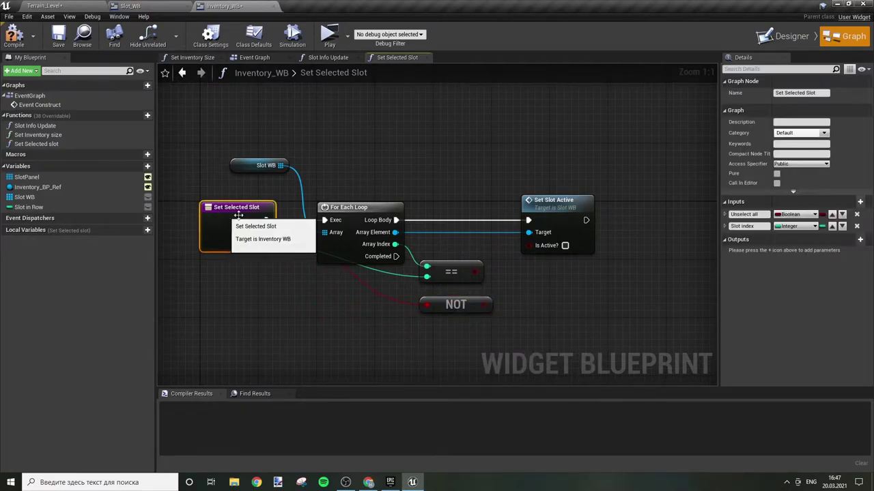
click(842, 216)
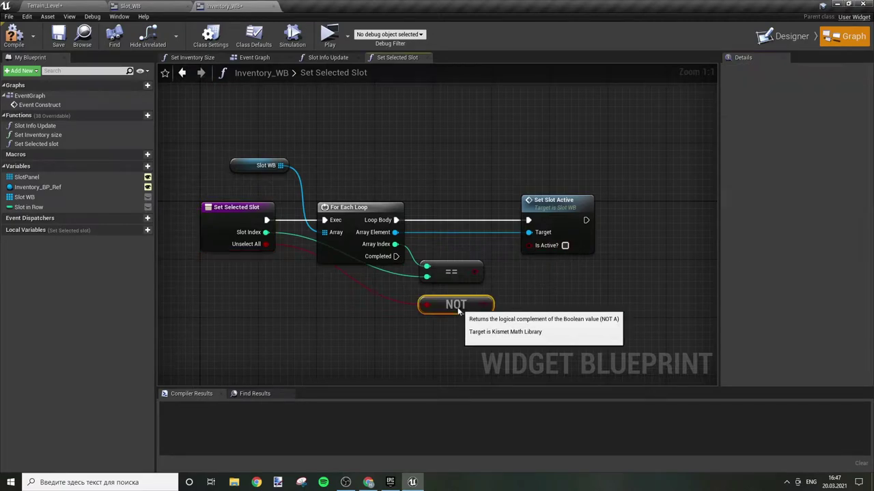
drag(461, 304, 454, 298)
drag(546, 221, 632, 222)
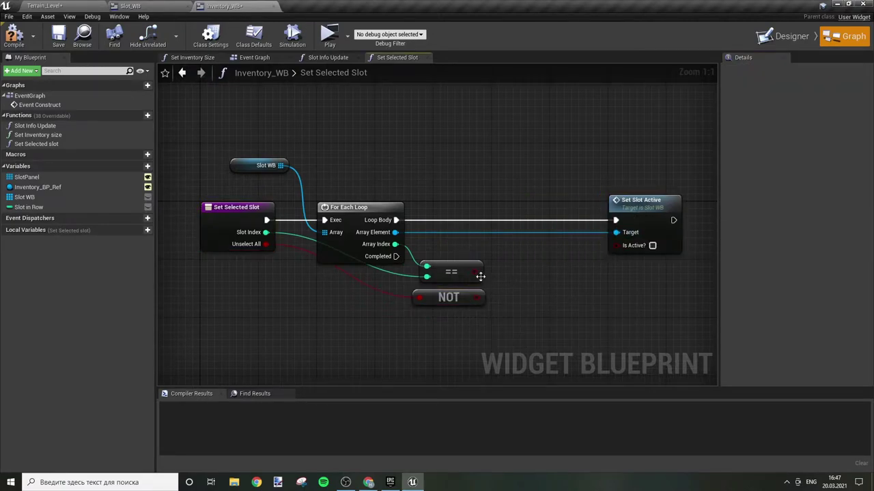
Add an AND node from the == result and connect the NOT output into it.
drag(476, 272, 538, 287)
text(and)
key(Return)
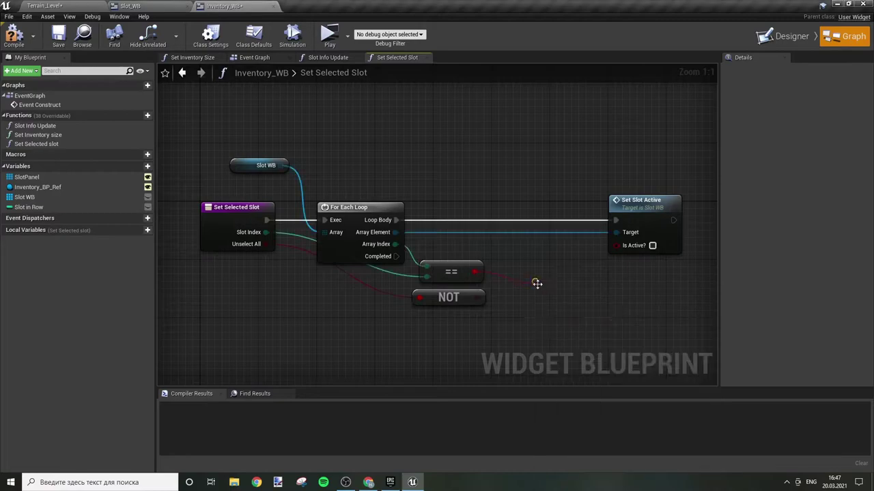
mouse_move(482, 297)
mouse_down()
mouse_move(562, 306)
mouse_move(528, 288)
mouse_up()
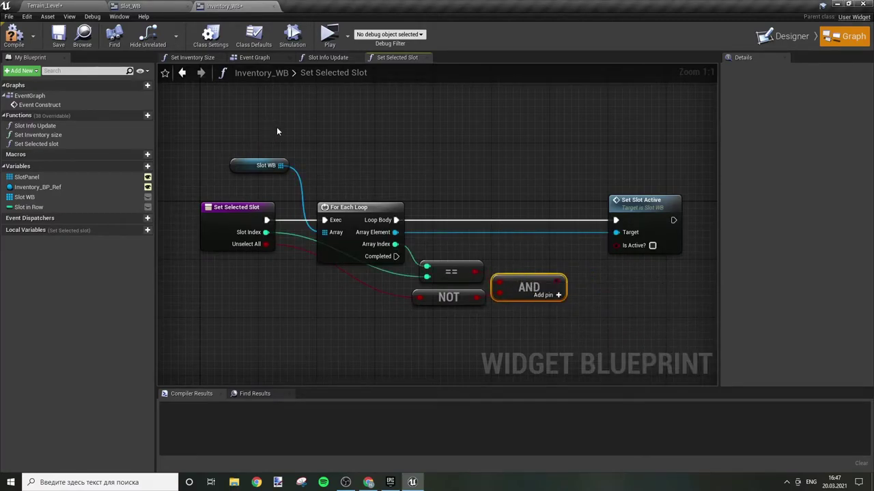
drag(276, 127, 369, 225)
Feed the AND result into Is Active? and tidy the NOT, Set Selected Slot and Slot WB nodes.
click(374, 178)
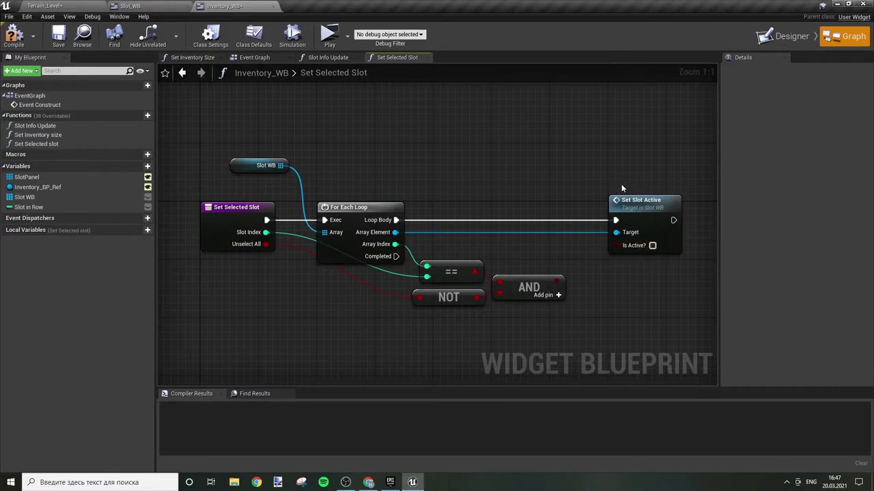
drag(617, 245, 555, 285)
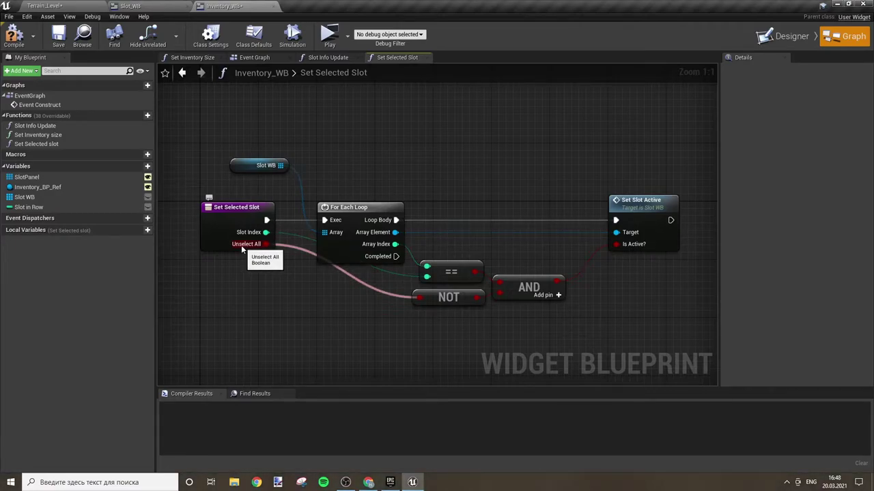
drag(444, 302, 390, 302)
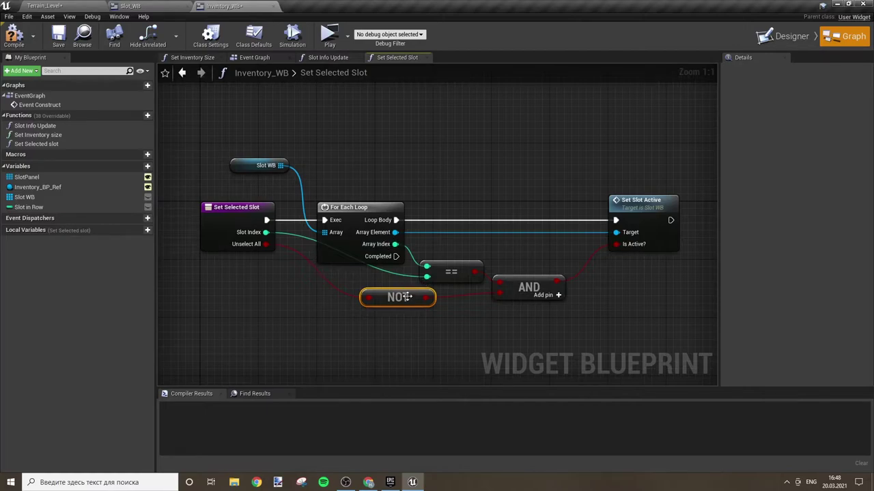
drag(406, 297, 444, 312)
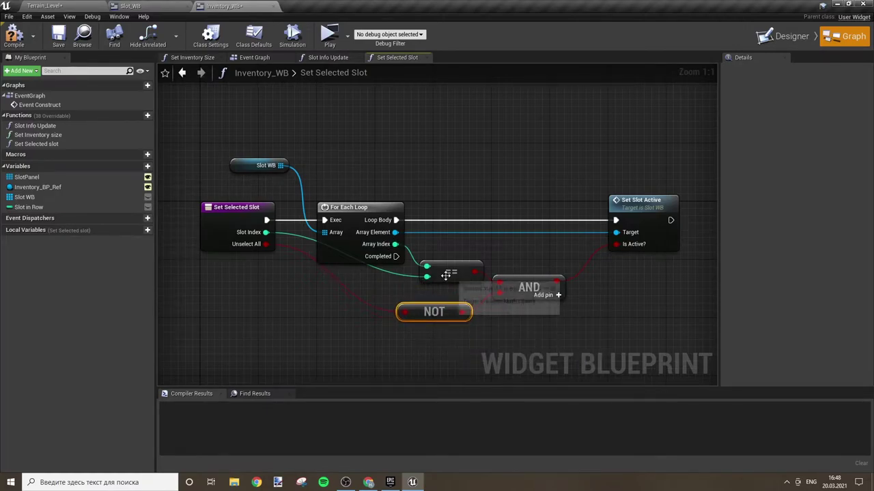
mouse_move(226, 220)
mouse_down()
mouse_move(224, 271)
mouse_move(240, 265)
mouse_up()
click(267, 178)
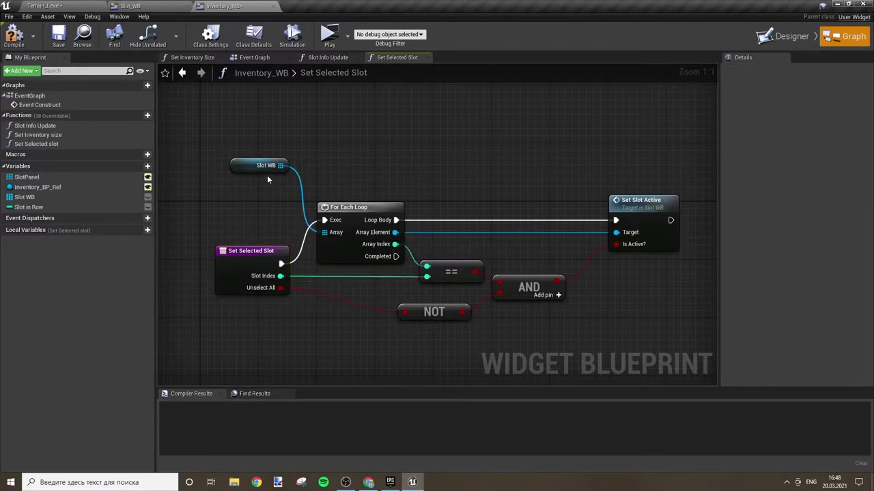
drag(263, 167, 247, 232)
Compile and save Inventory_WB.
click(573, 252)
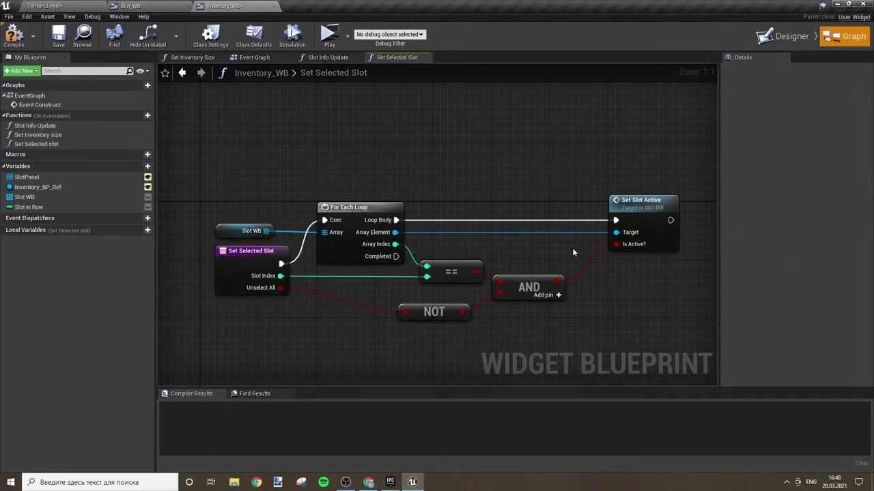
click(14, 36)
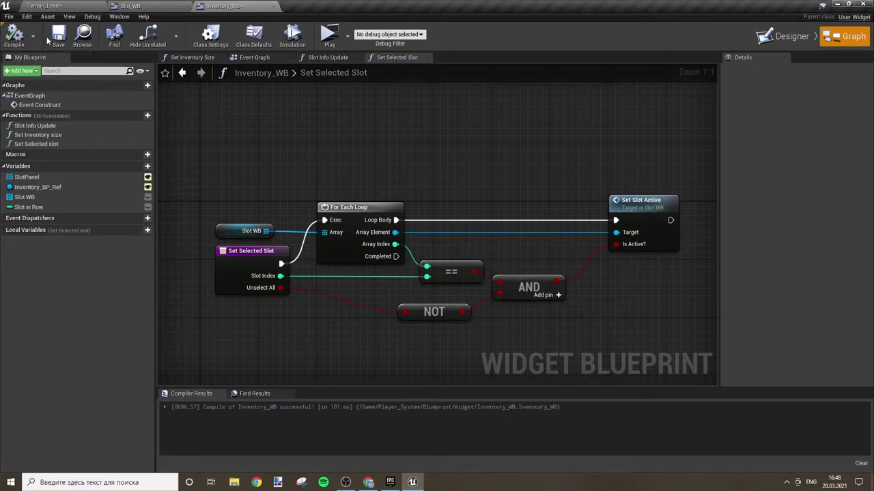
click(58, 36)
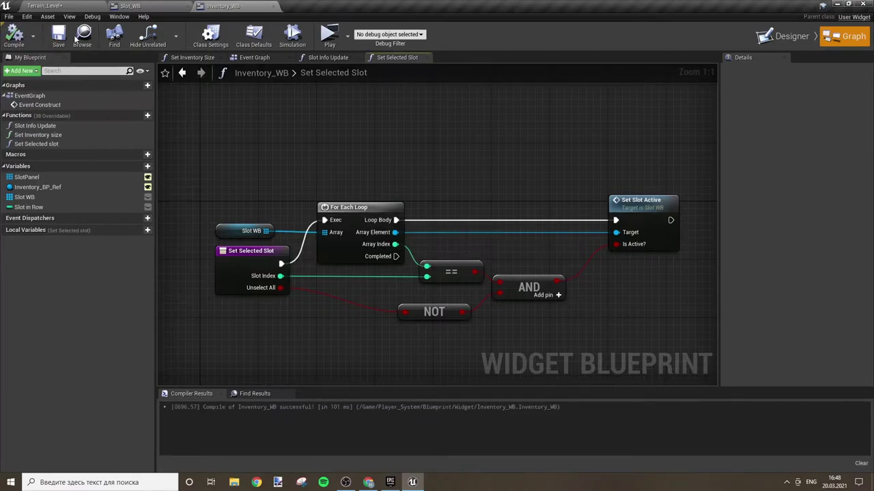
Switch to the Slot_WB blueprint's Event Graph and pan to an empty area.
click(145, 7)
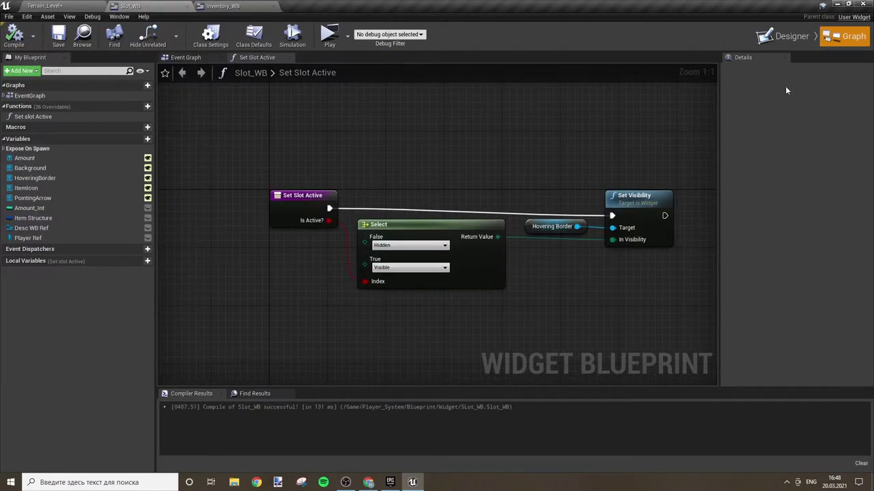
click(785, 36)
click(847, 36)
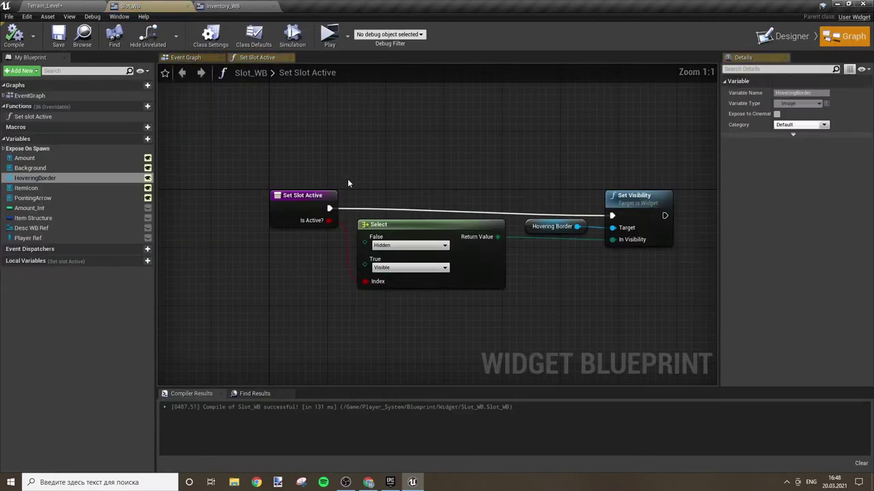
click(186, 57)
right_drag(351, 283, 487, 201)
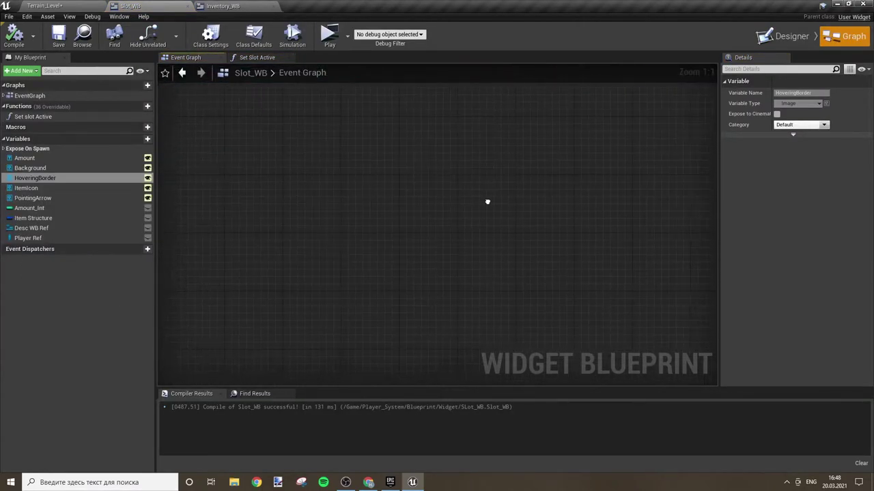
Add a custom event named 'Select Slot' and position it in the graph.
right_click(455, 243)
text(c)
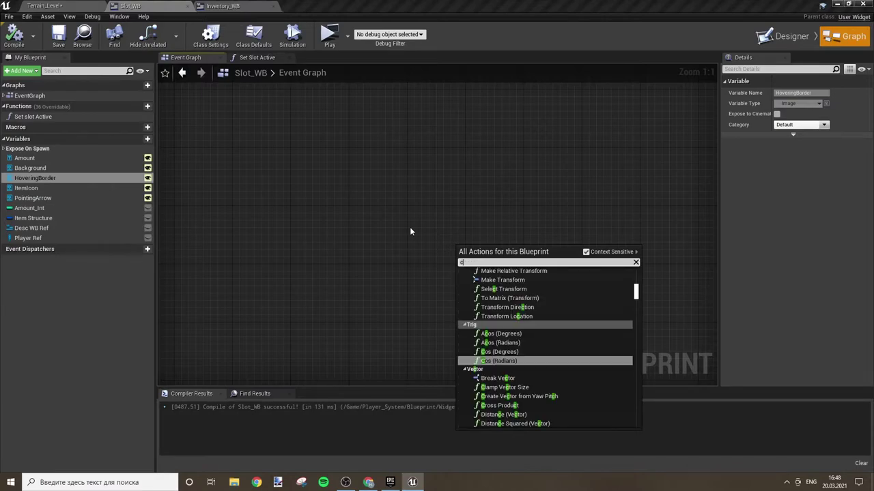
text(us)
key(BackSpace)
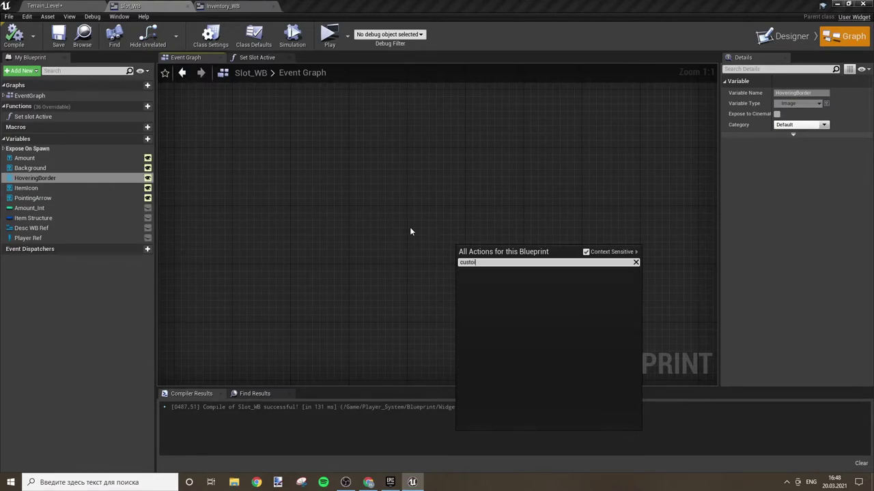
key(Escape)
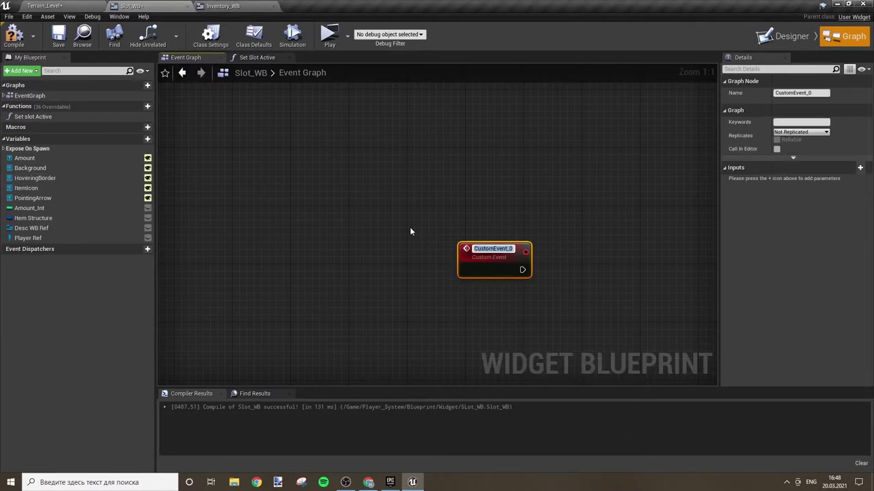
text(S)
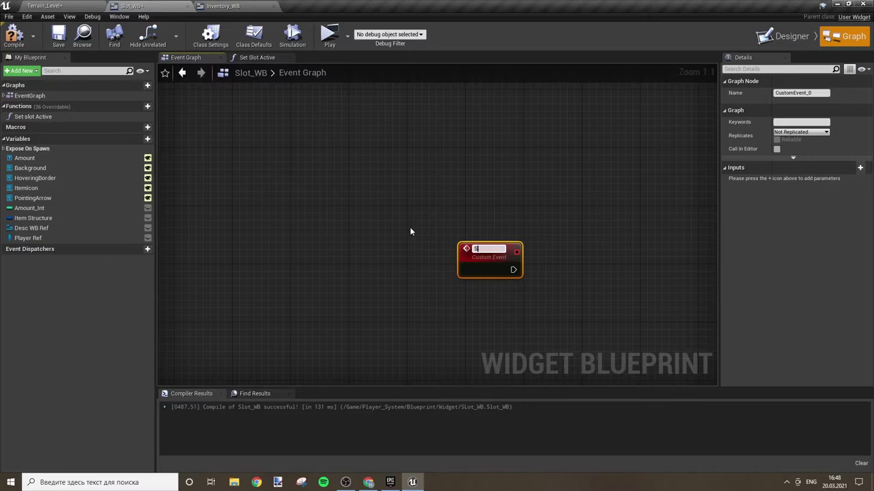
text(elect Slot)
key(Return)
drag(499, 260, 450, 224)
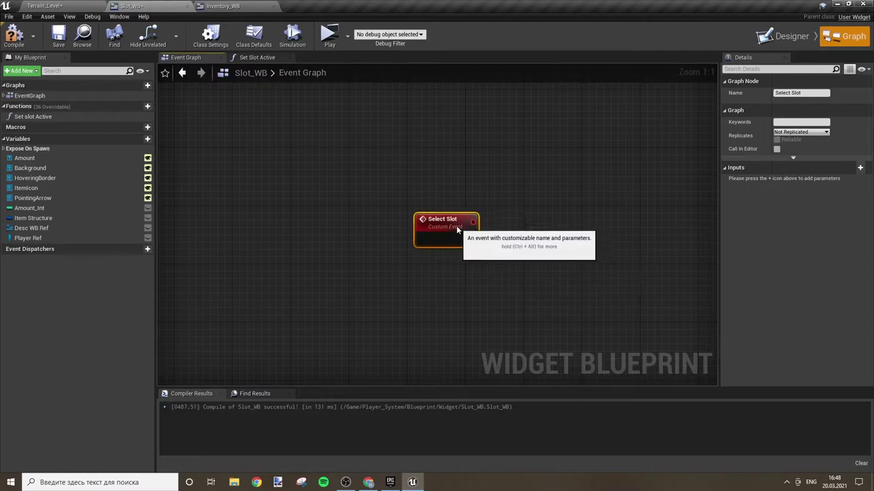
click(561, 218)
right_drag(595, 200, 476, 217)
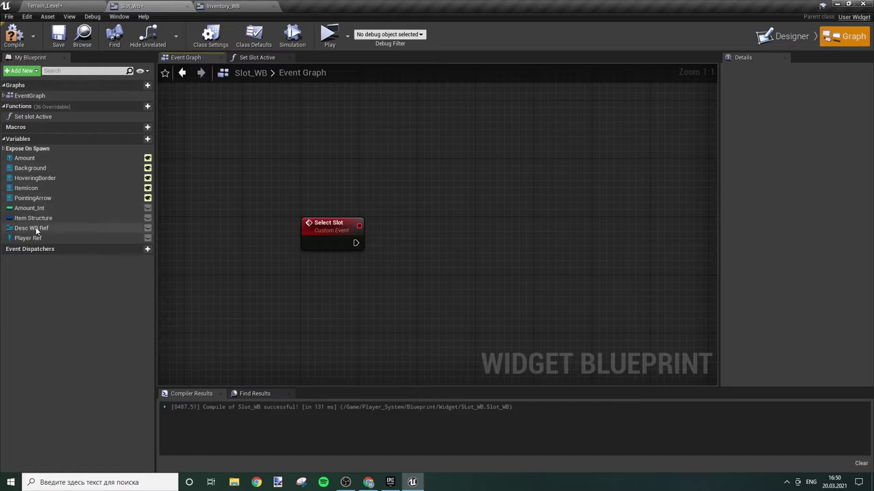
Make Select Slot call Set Selected Slot on an Inventory WB getter.
click(5, 148)
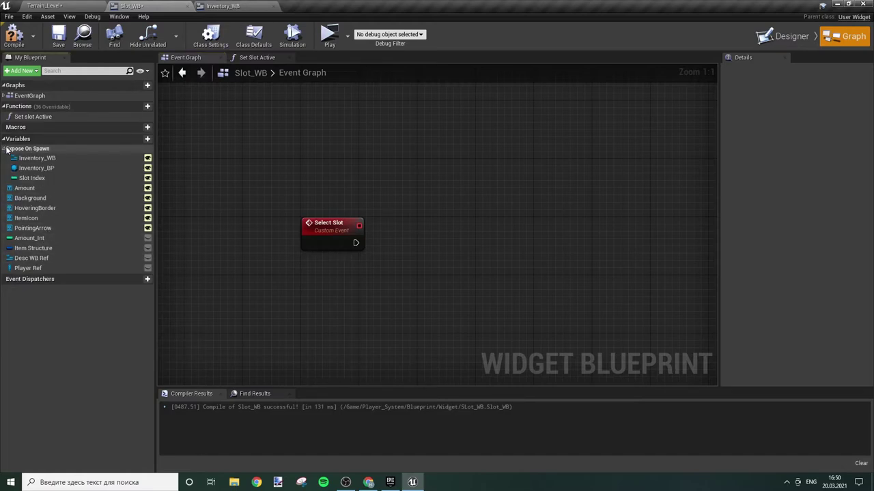
click(37, 158)
mouse_move(37, 157)
ctrl+mouse_down()
mouse_move(345, 284)
mouse_move(431, 258)
ctrl+mouse_up()
text(g)
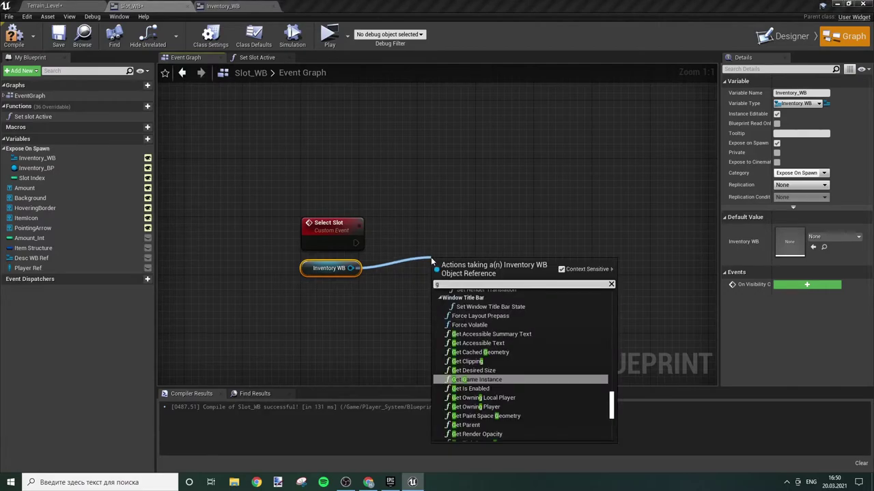
key(BackSpace)
text(sel)
key(Up)
key(Up)
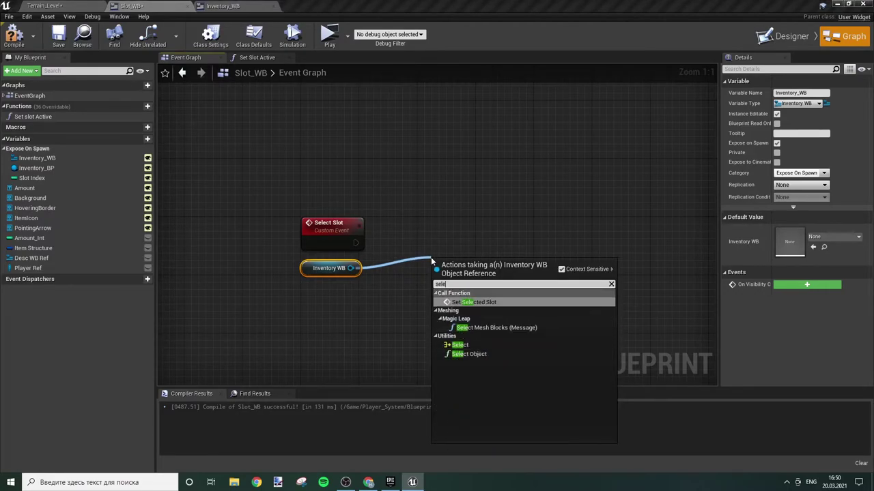
key(Return)
drag(436, 286, 356, 243)
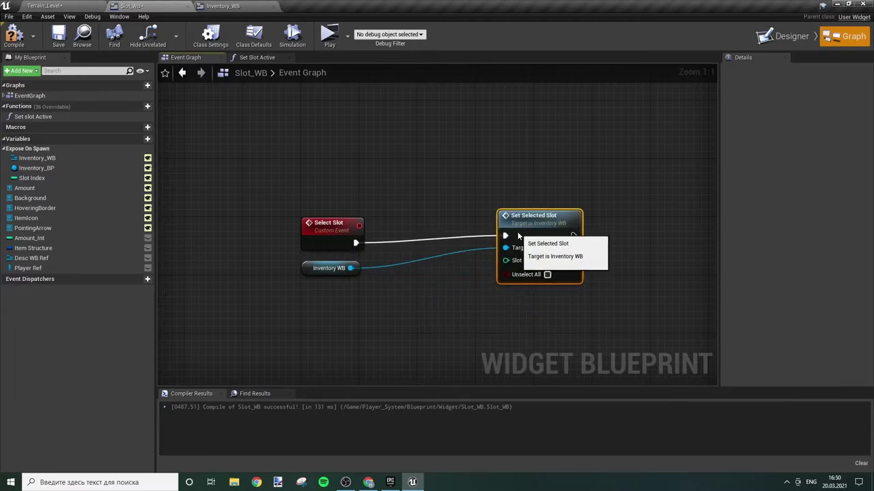
Pass a Slot Index getter into Set Selected Slot, then compile and save Slot_WB.
drag(485, 291, 535, 248)
drag(315, 275, 316, 268)
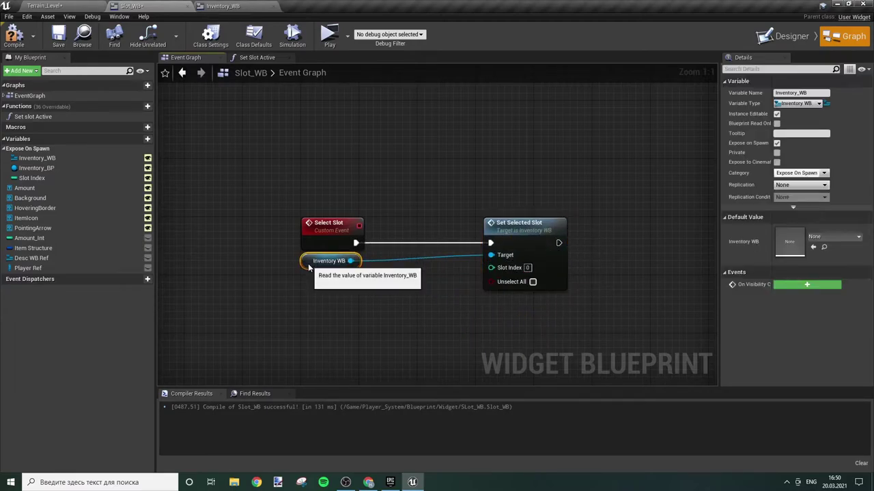
click(334, 305)
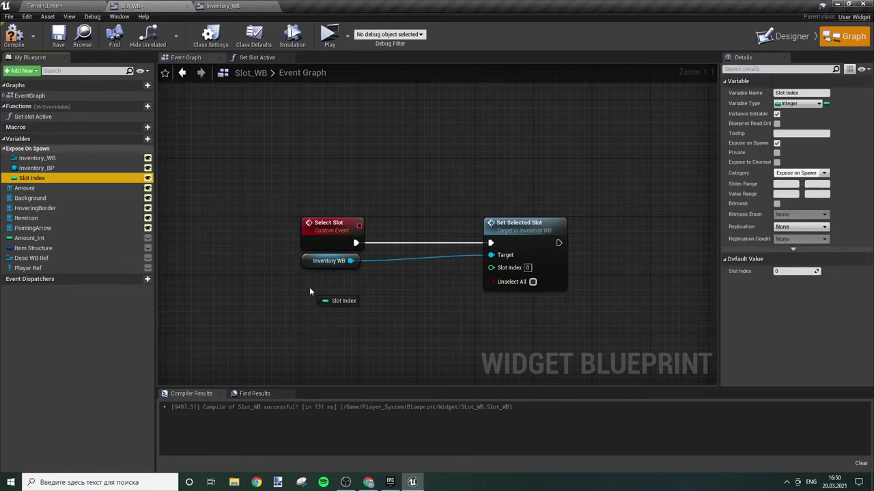
mouse_move(32, 177)
ctrl+mouse_down()
mouse_move(334, 290)
mouse_move(491, 267)
ctrl+mouse_up()
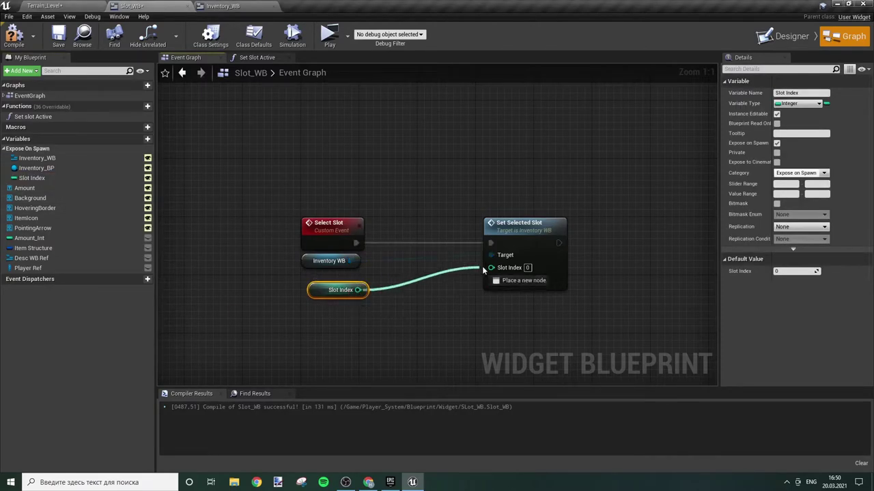
drag(322, 293, 317, 286)
click(572, 253)
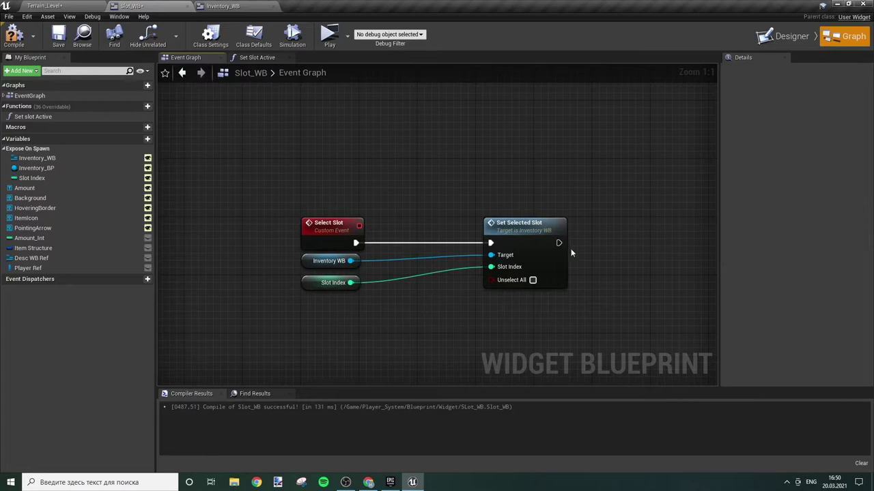
click(15, 36)
click(59, 34)
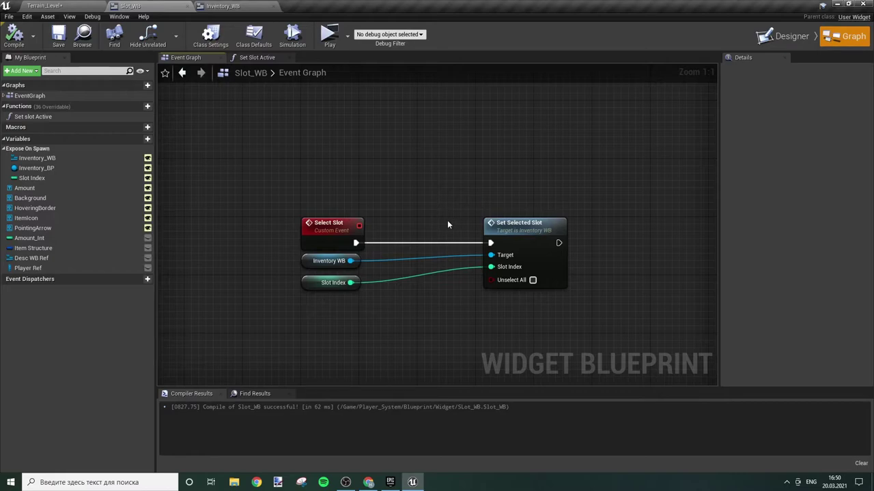
Move Set Selected Slot closer to the event, then recompile and save Slot_WB.
drag(526, 231, 437, 231)
click(321, 164)
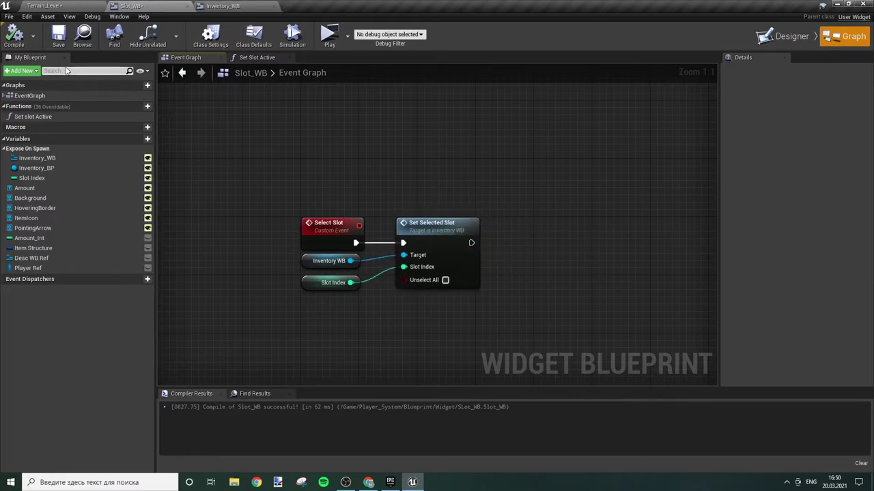
click(15, 36)
click(59, 34)
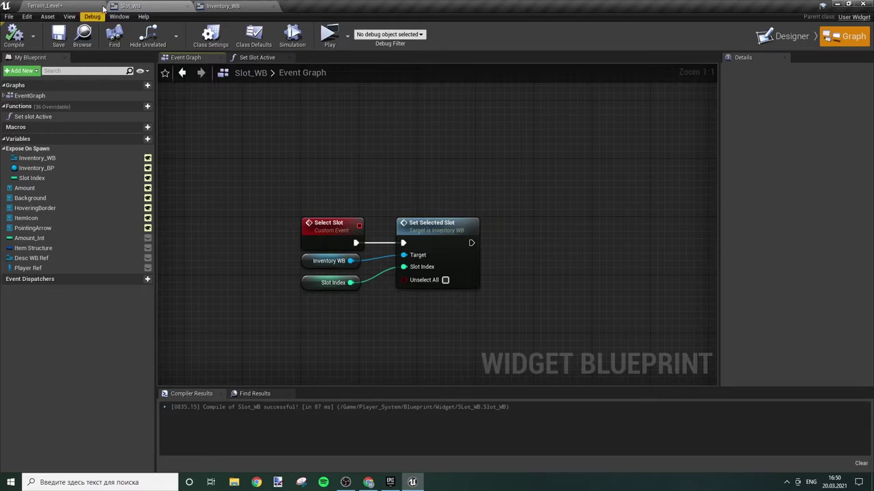
Override On Mouse Button Down in Slot_WB and move its Return Node far right.
mouse_move(8, 109)
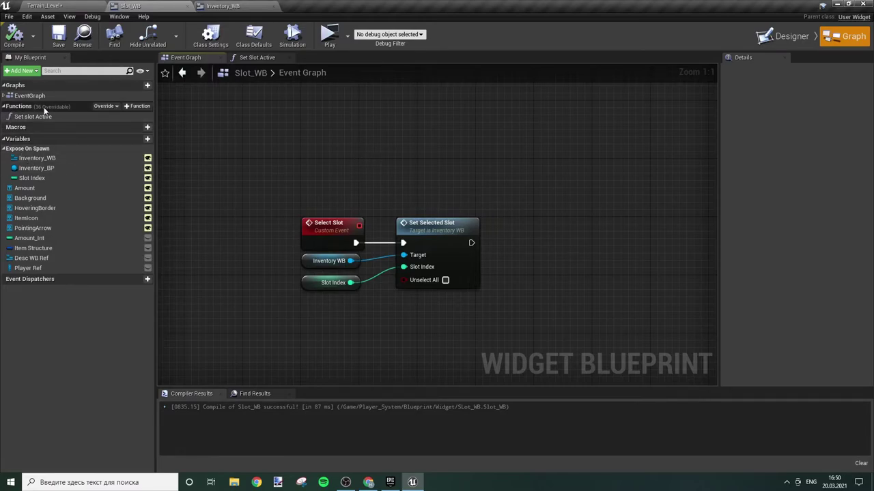
click(95, 107)
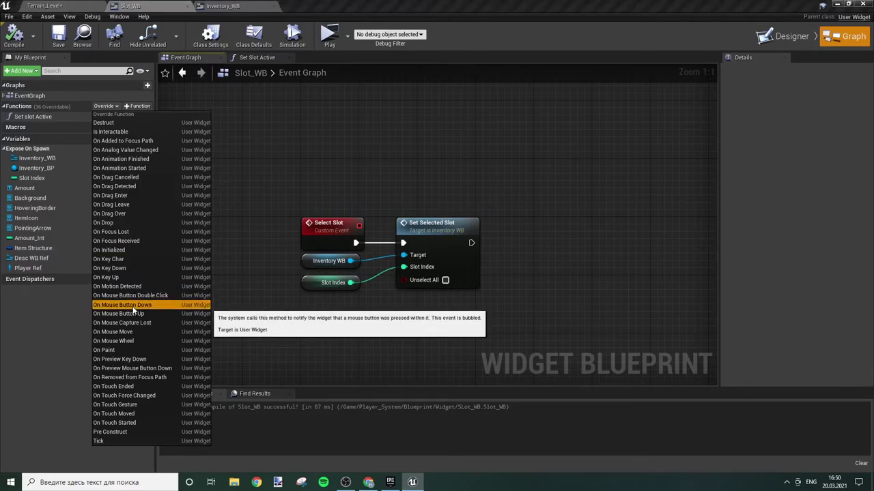
click(133, 305)
right_drag(570, 289, 361, 270)
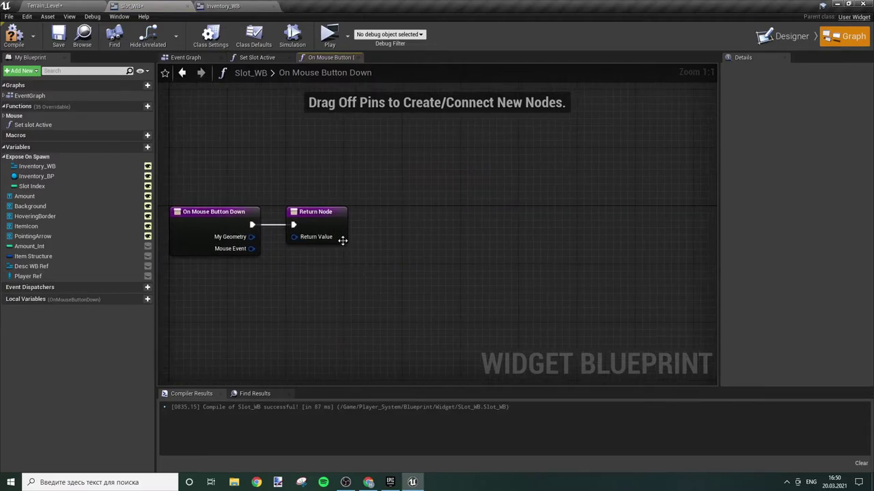
drag(320, 232, 695, 238)
click(521, 247)
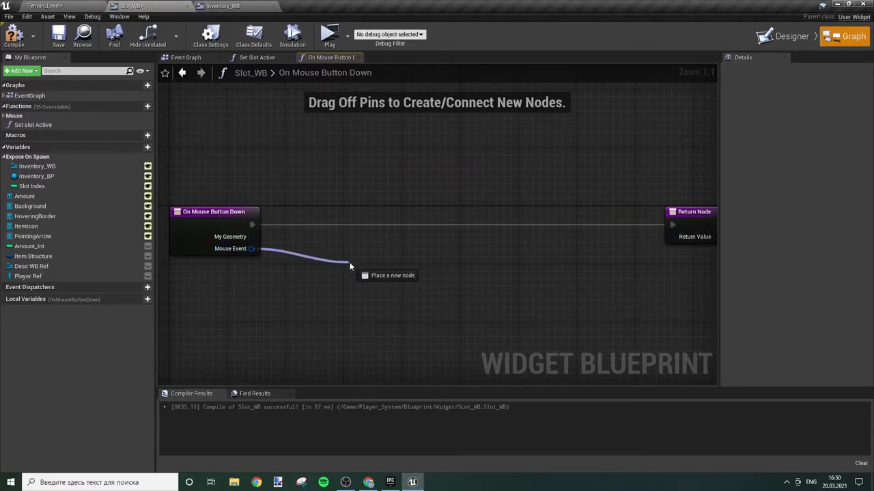
Check the Mouse Event with an Is Mouse Button Down node set to Left Mouse Button.
drag(251, 248, 349, 262)
text(is)
click(408, 351)
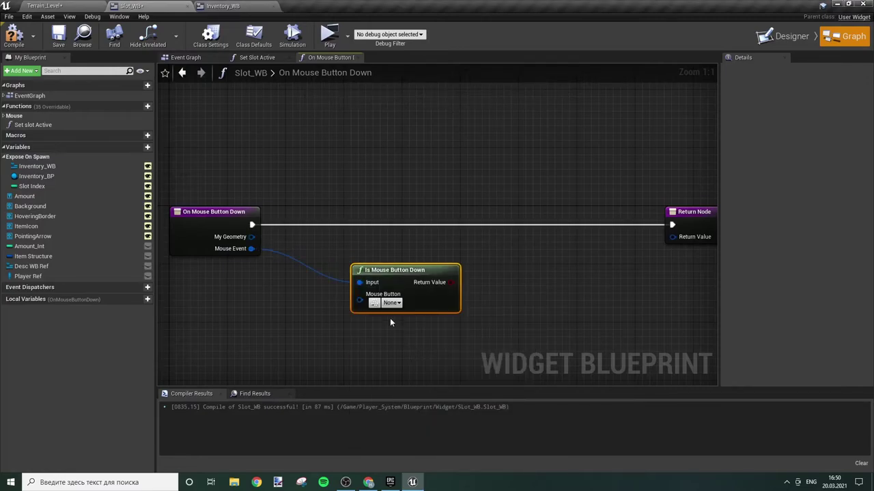
drag(400, 285, 328, 265)
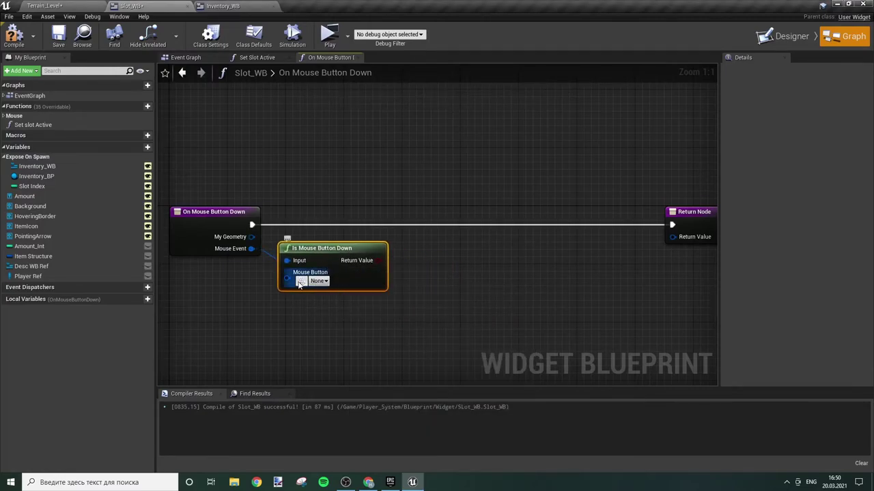
click(425, 322)
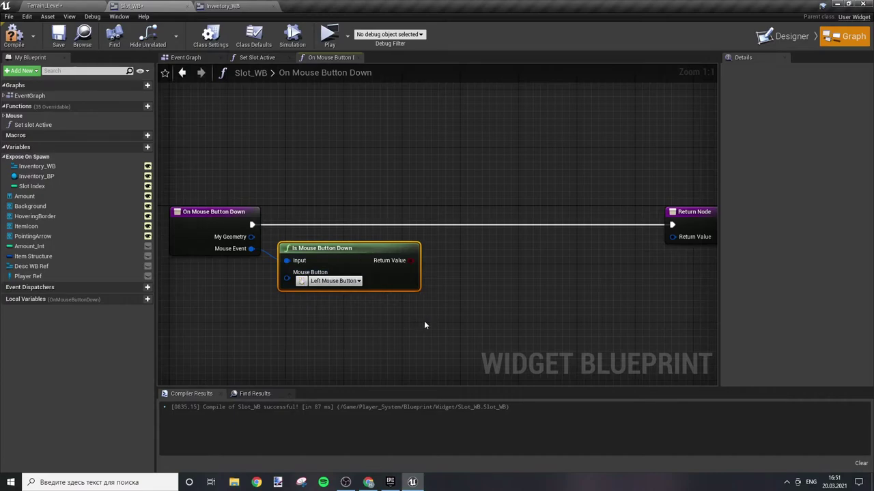
drag(329, 262, 321, 262)
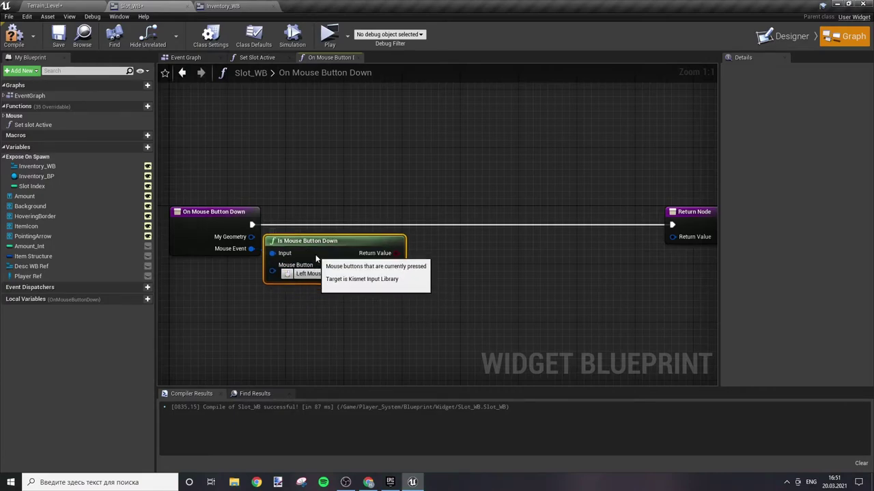
Insert a Branch on the execution wire, using the mouse-button check as its condition.
click(468, 207)
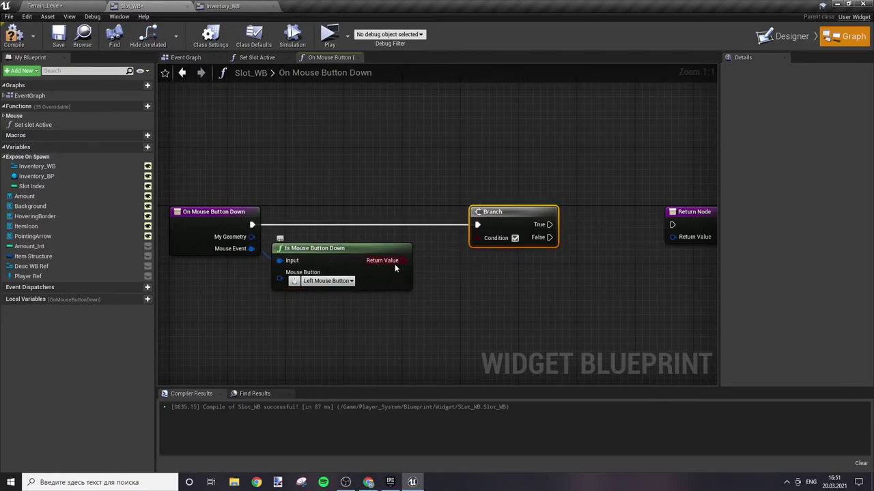
drag(404, 260, 493, 241)
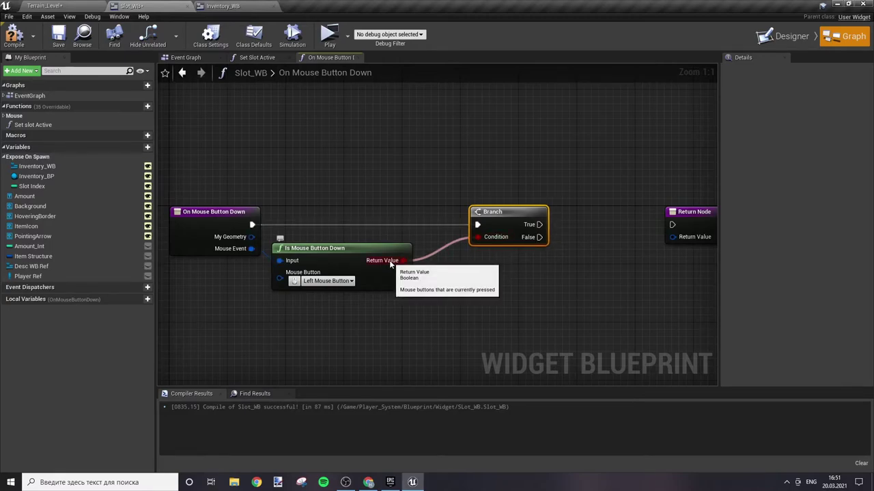
right_drag(527, 266, 413, 251)
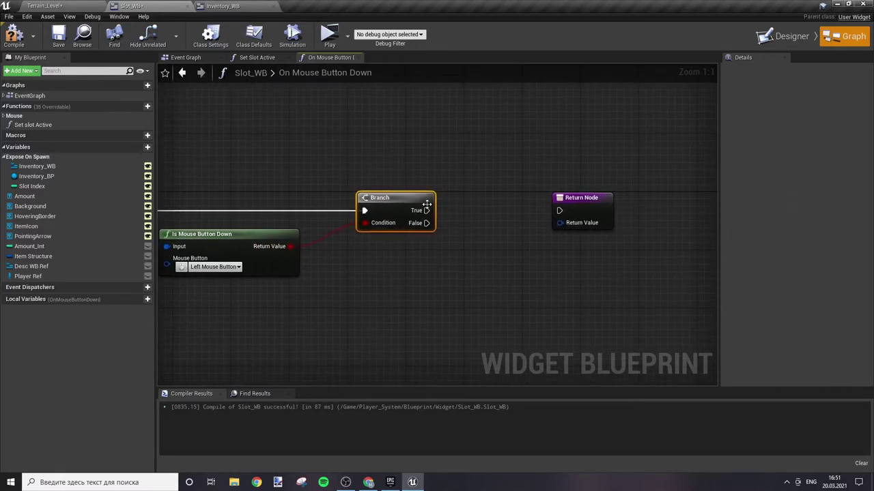
drag(395, 203, 351, 203)
click(287, 162)
right_drag(286, 163, 421, 228)
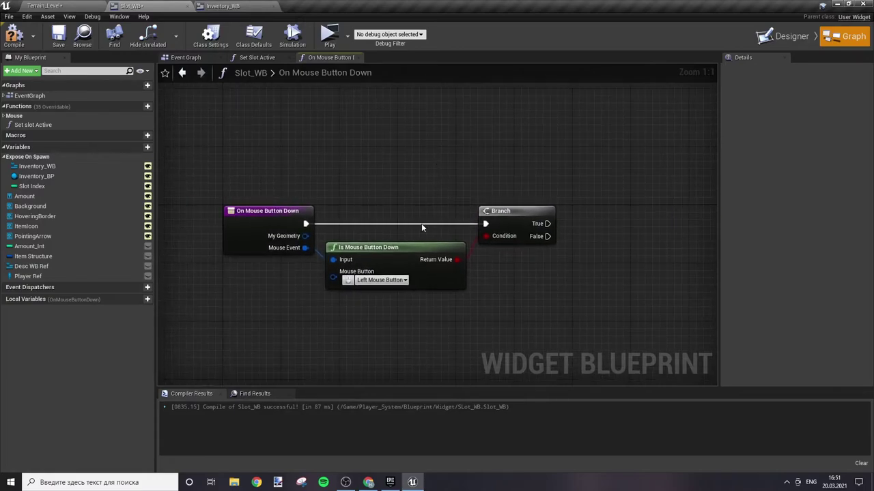
Connect the Branch False output to the Return Node.
drag(546, 226, 555, 196)
click(603, 152)
right_drag(604, 151, 419, 185)
drag(499, 252, 390, 173)
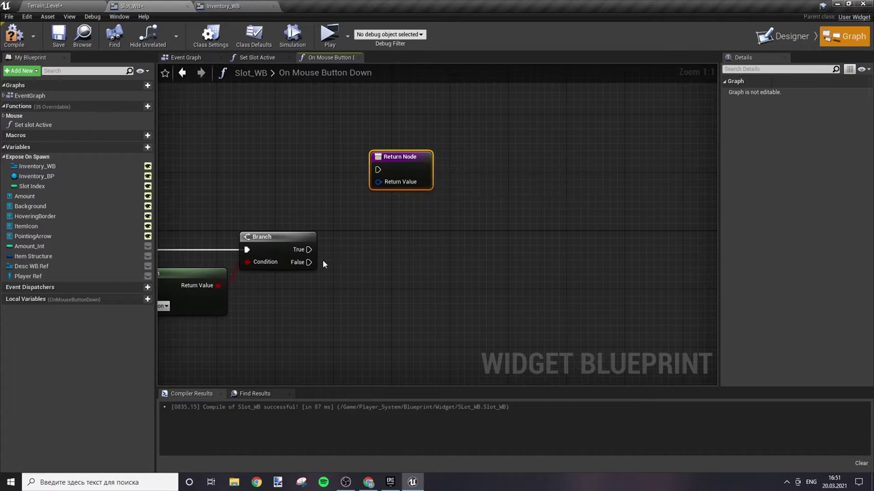
drag(309, 263, 417, 143)
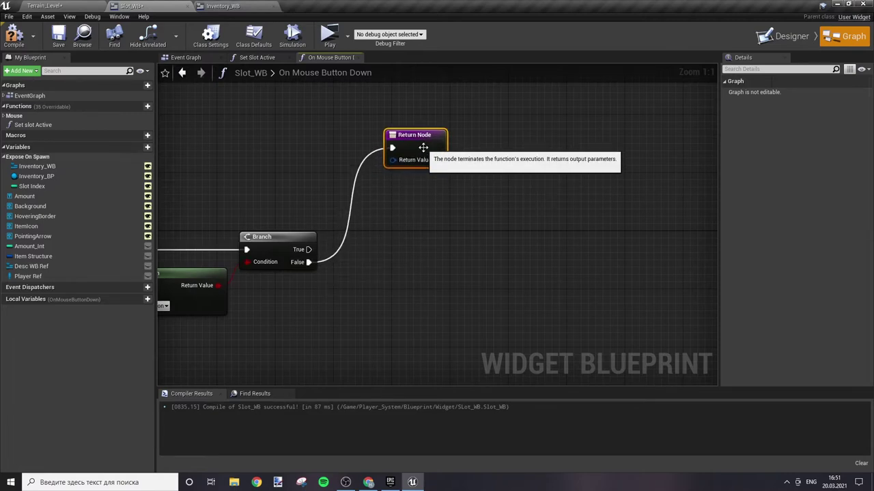
Duplicate the Return Node and place the copy to the right of the Branch.
key(ctrl+c)
key(ctrl+v)
drag(579, 293, 600, 257)
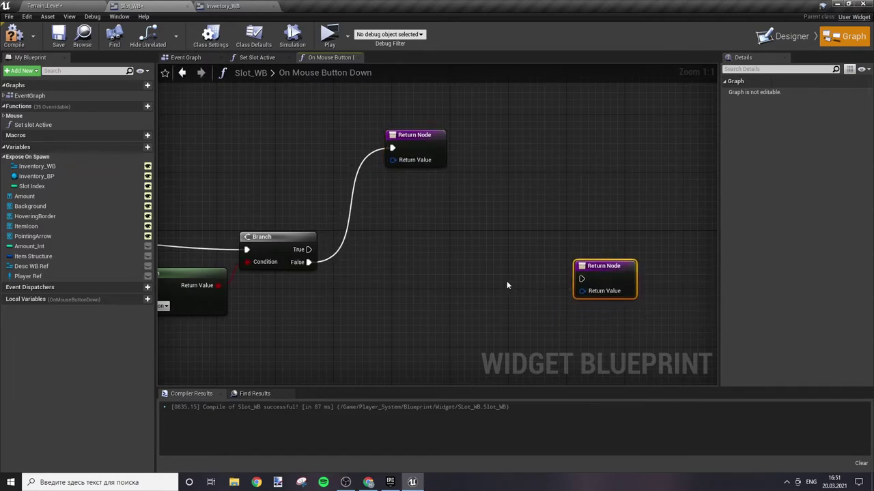
click(382, 337)
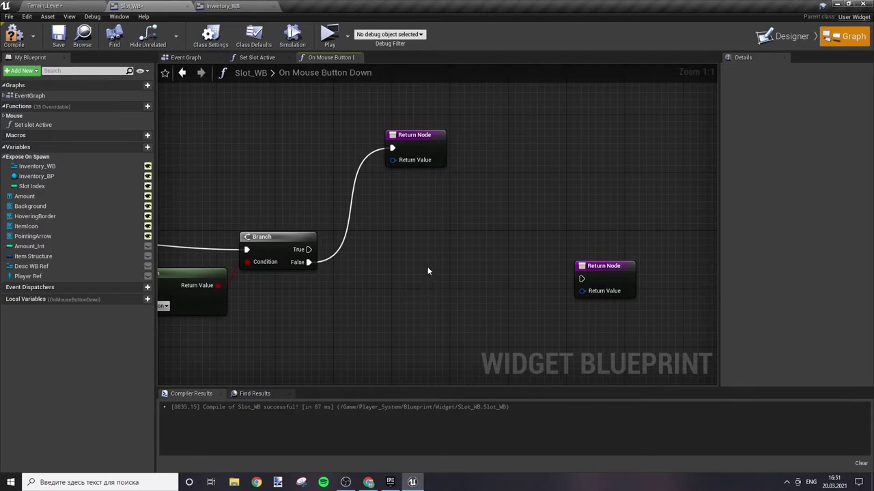
drag(609, 271, 609, 249)
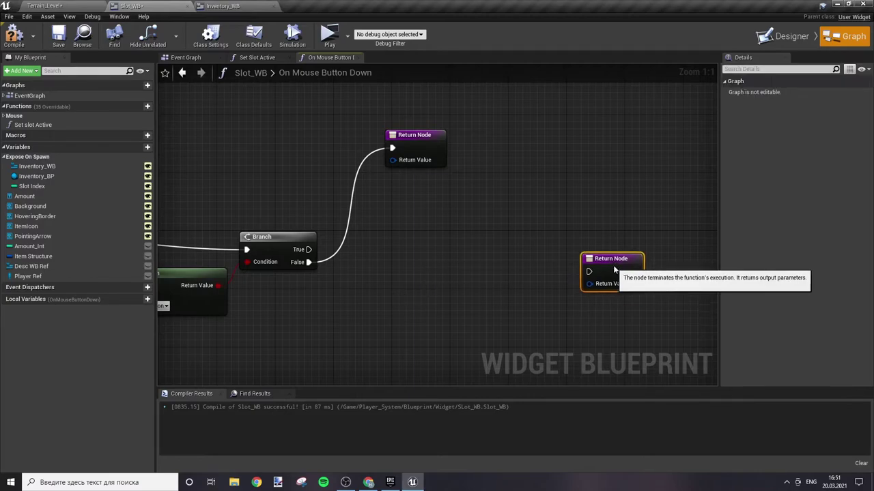
click(496, 272)
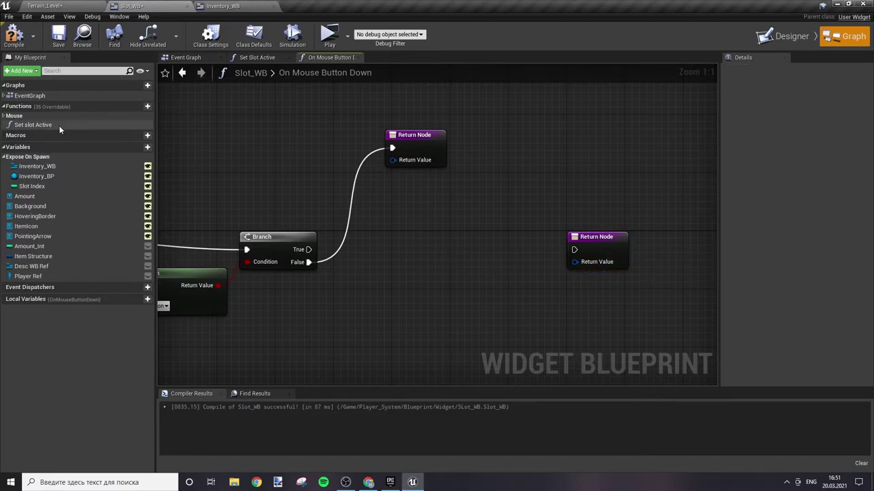
right_drag(541, 257, 488, 216)
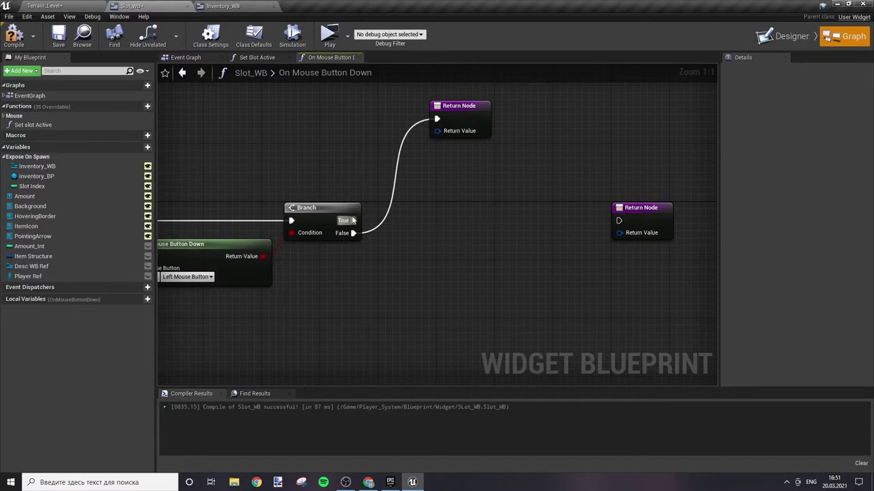
mouse_move(373, 230)
right_down()
mouse_move(462, 171)
mouse_move(332, 201)
mouse_move(315, 224)
right_up()
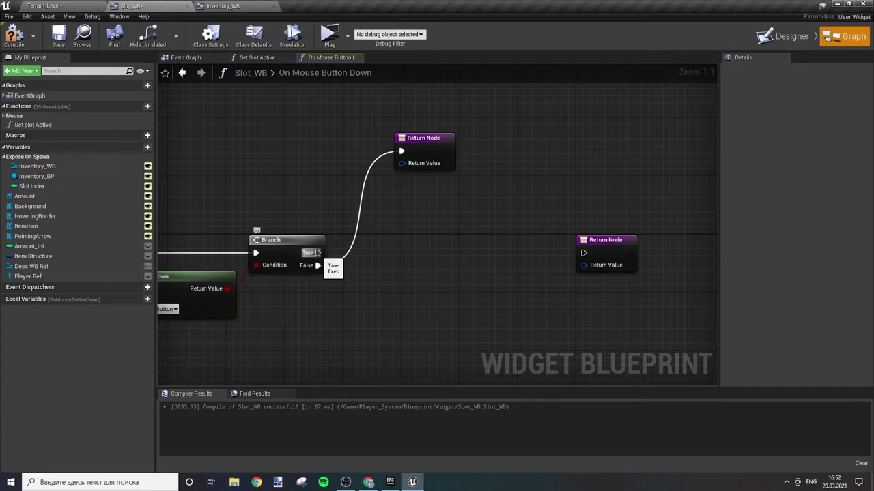
drag(316, 253, 392, 253)
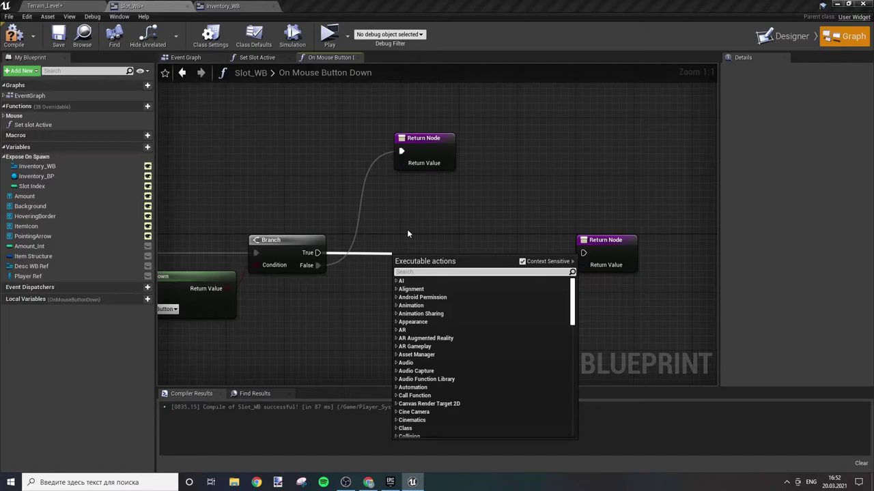
Call Select Slot from Branch True and wire it to the right Return Node.
click(210, 111)
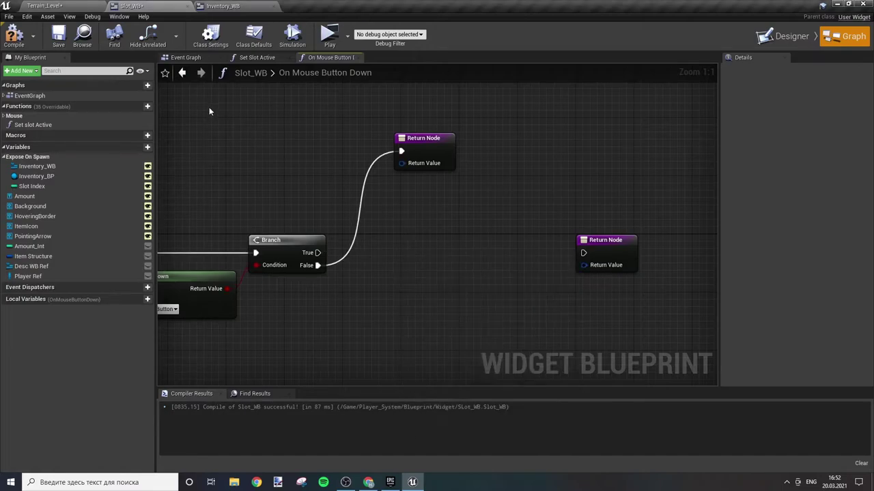
click(211, 59)
click(328, 59)
drag(318, 253, 425, 254)
text(Select)
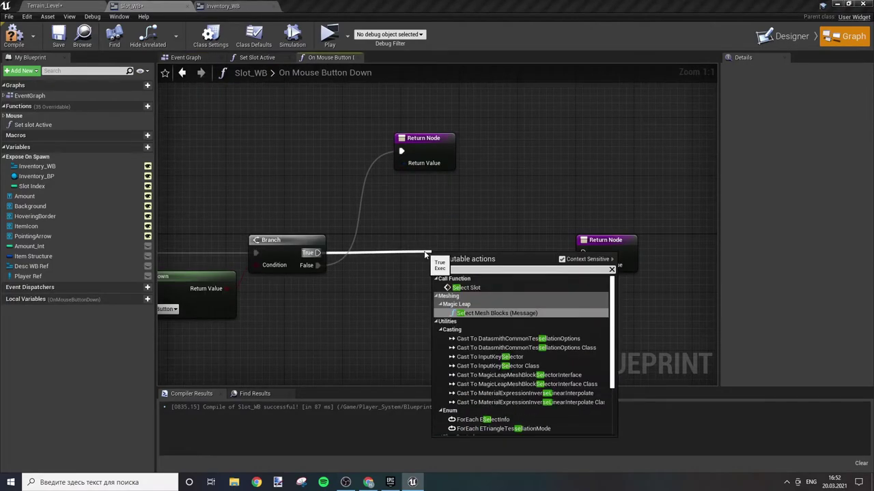
click(478, 288)
mouse_move(477, 275)
mouse_down()
mouse_move(461, 260)
mouse_move(520, 263)
mouse_up()
drag(437, 258, 415, 251)
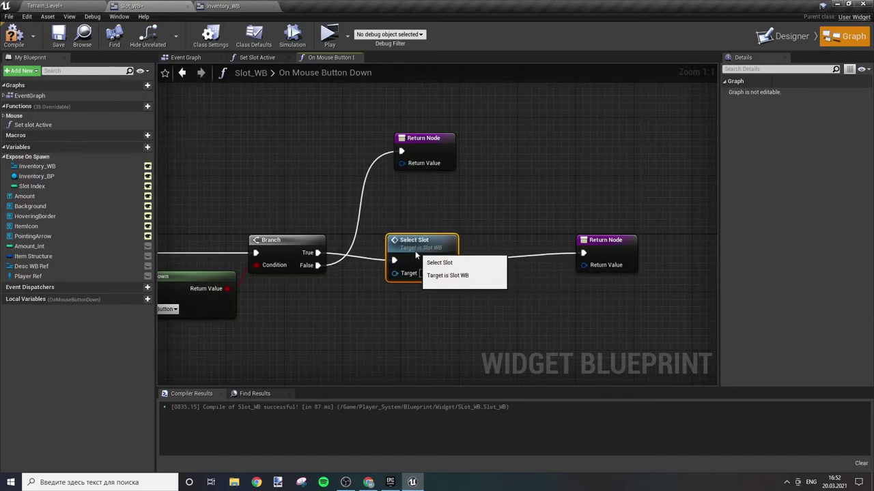
Arrange the False Return Node beneath the other and compile Slot_WB.
right_drag(603, 248, 494, 250)
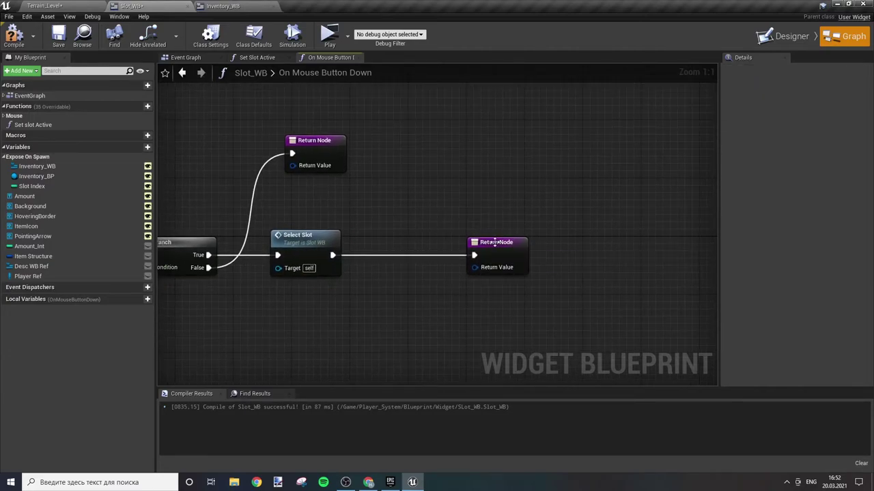
right_drag(418, 208, 536, 213)
mouse_move(443, 148)
mouse_down()
mouse_move(507, 350)
mouse_move(426, 357)
mouse_up()
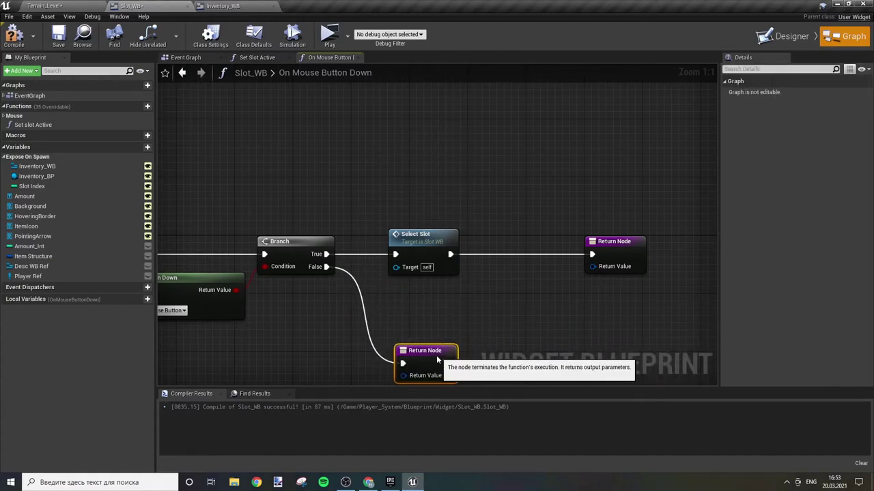
right_drag(375, 253, 352, 189)
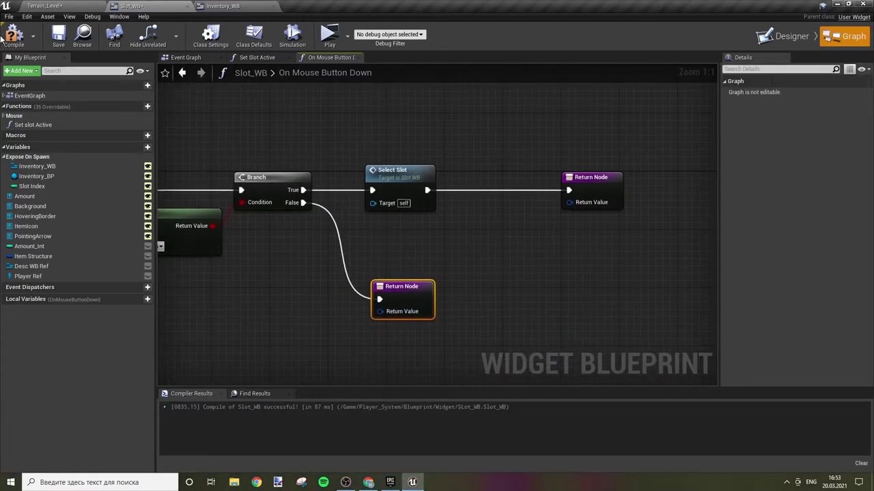
click(13, 34)
drag(410, 300, 600, 278)
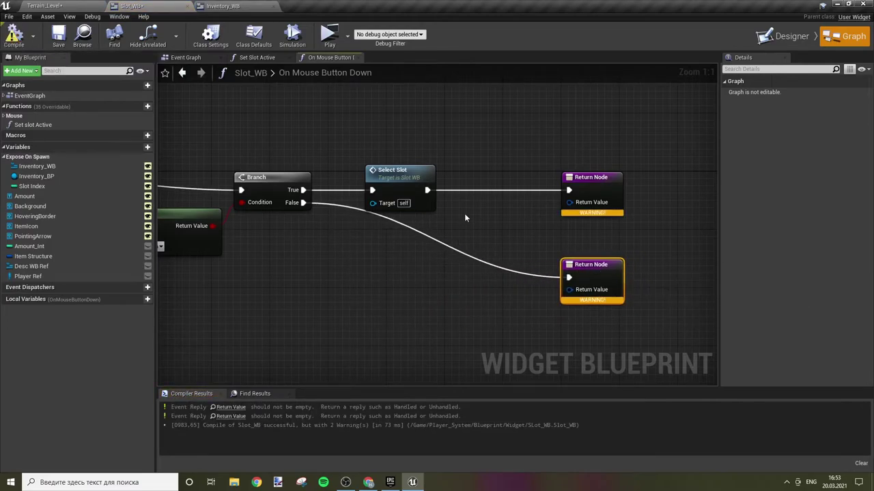
Add a Handled node feeding the Return Value of both Return Nodes.
right_click(464, 235)
text(hanf)
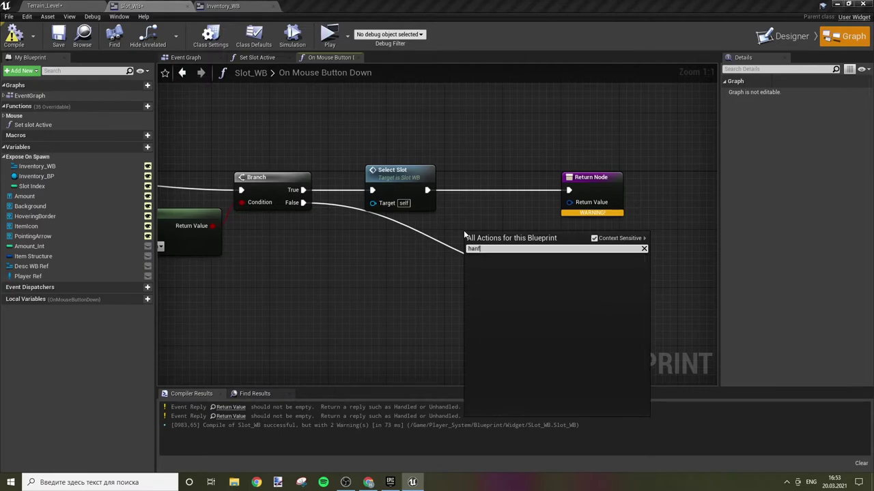
key(BackSpace)
text(d)
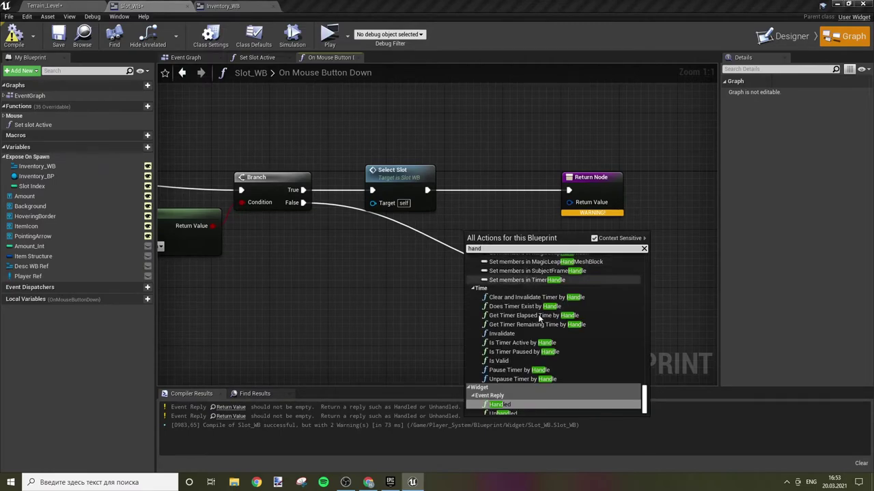
click(516, 397)
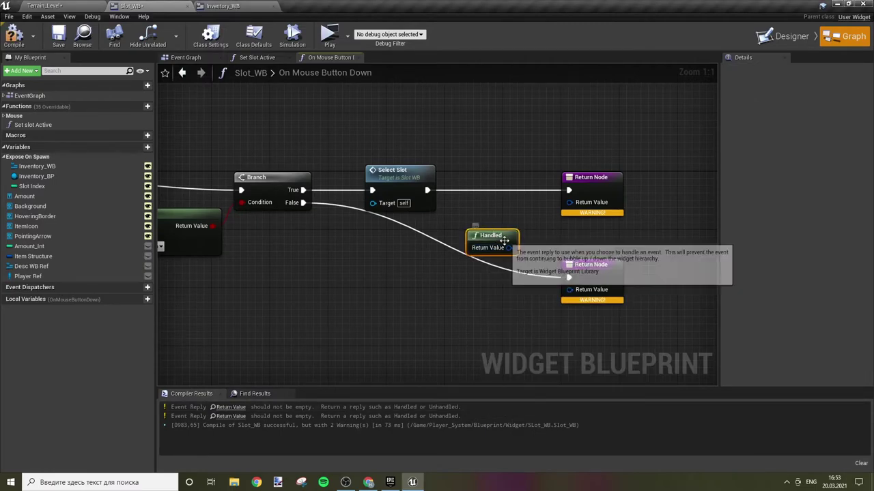
drag(508, 248, 569, 203)
mouse_move(514, 249)
mouse_down()
mouse_move(584, 316)
mouse_move(582, 296)
mouse_up()
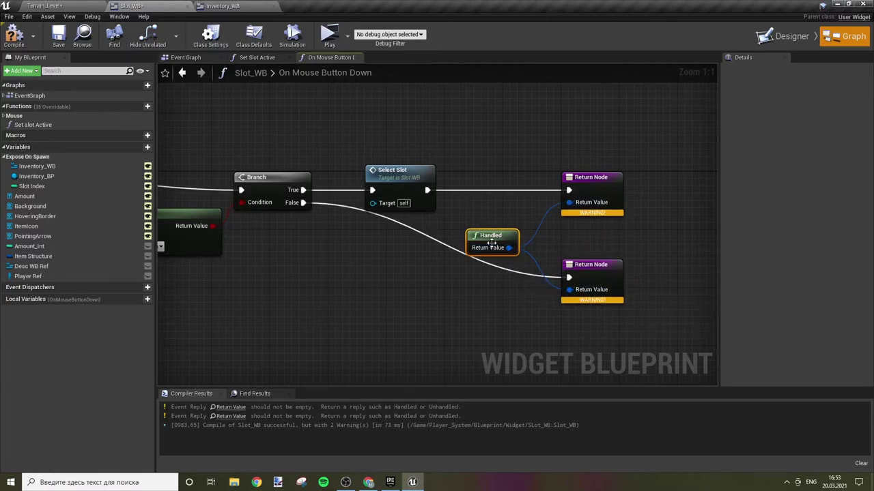
drag(492, 243, 520, 235)
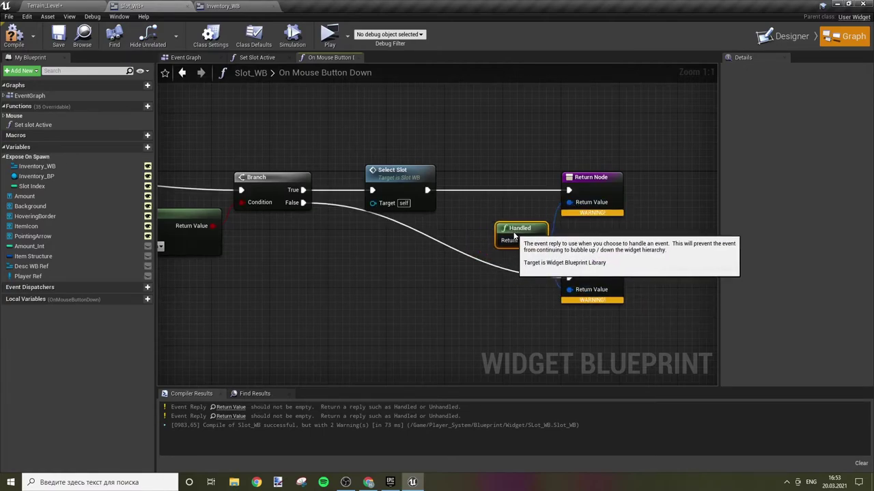
Reroute the False wire, recompile Slot_WB without warnings, and return to Terrain_Level.
double_click(424, 234)
drag(417, 229, 364, 287)
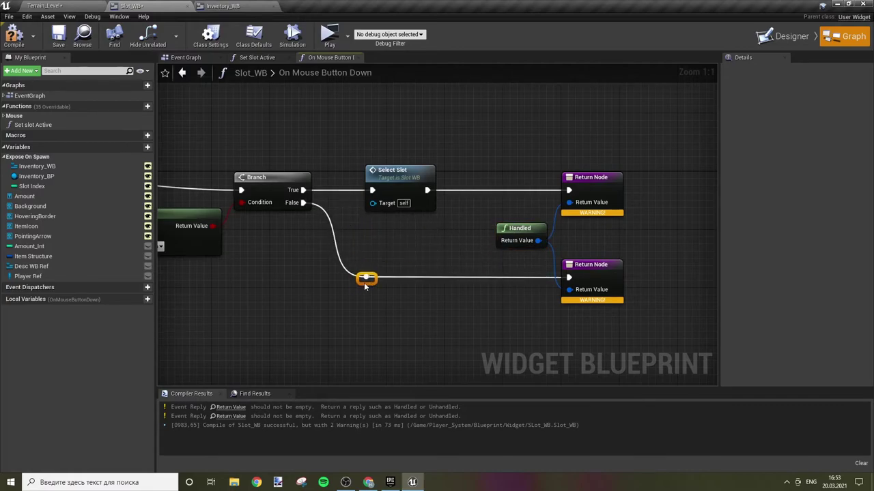
click(15, 34)
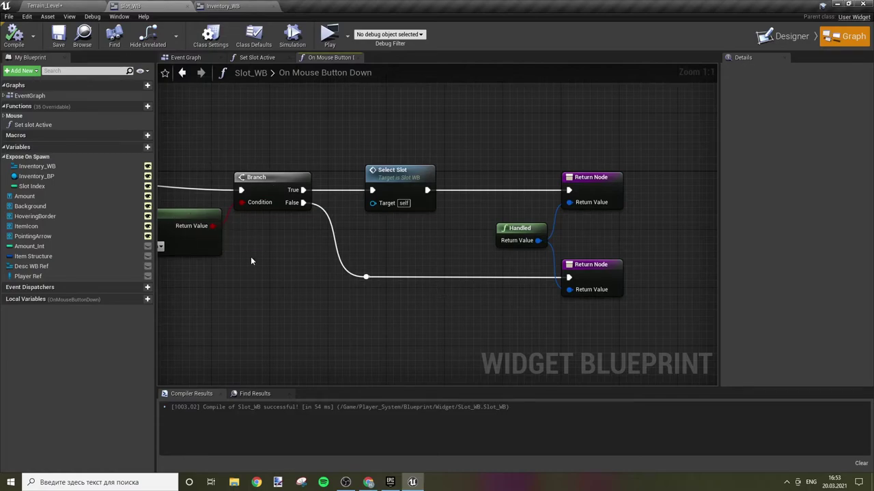
click(60, 5)
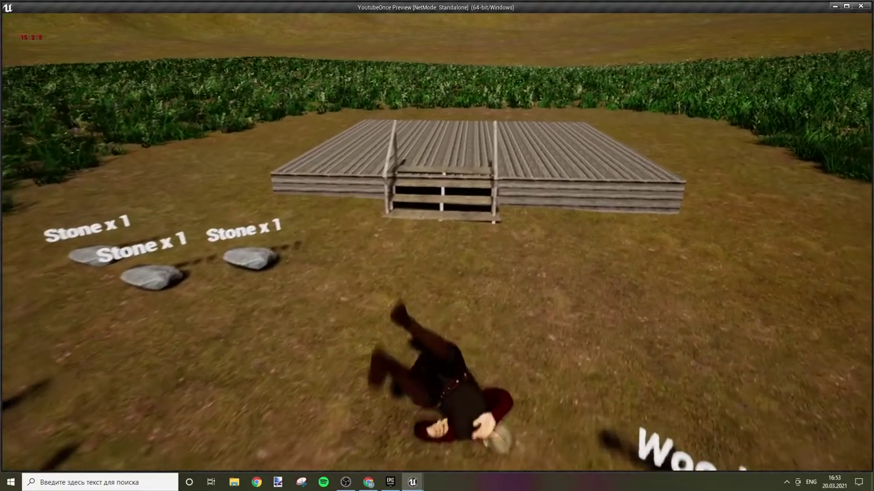
Toggle the inventory, walk to the wood pickup, and reopen the inventory.
key(i)
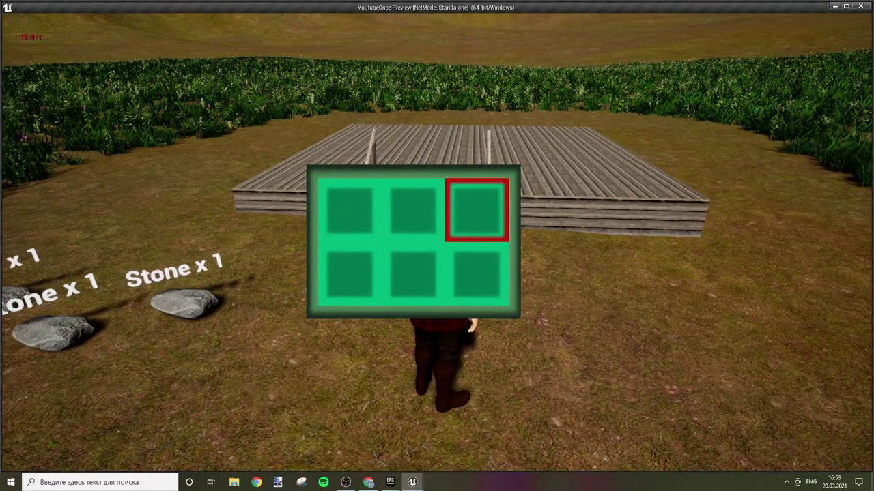
key(i)
key(w)
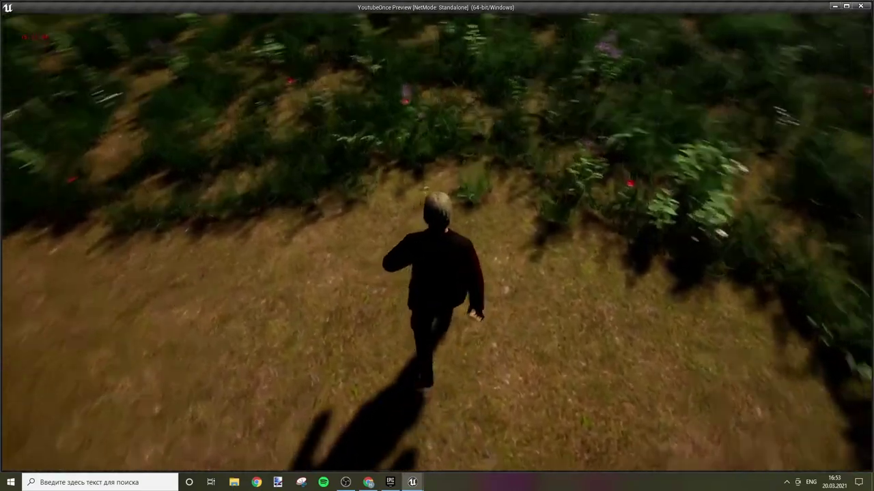
key(i)
Cycle the slot selection across the wood stacks with the arrow keys, then reopen the inventory to verify.
mouse_move(481, 216)
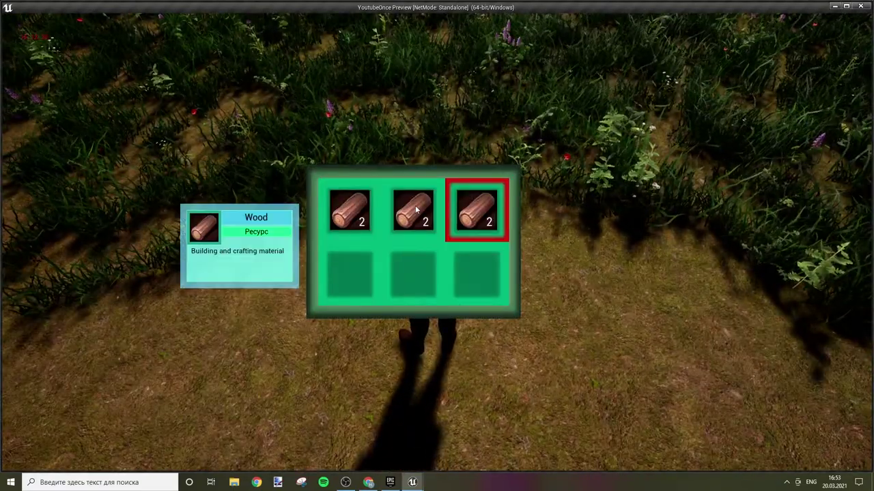
key(Left)
key(Left)
key(Right)
key(Right)
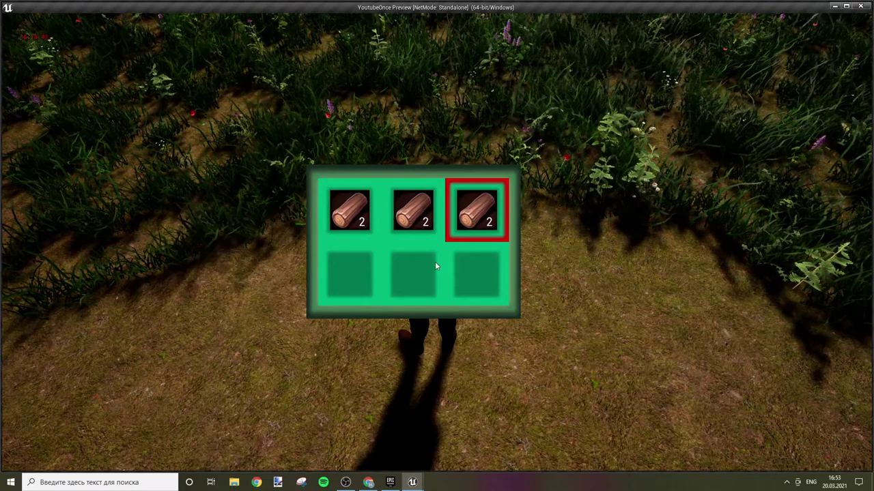
key(Left)
key(Left)
key(Right)
key(Right)
key(Left)
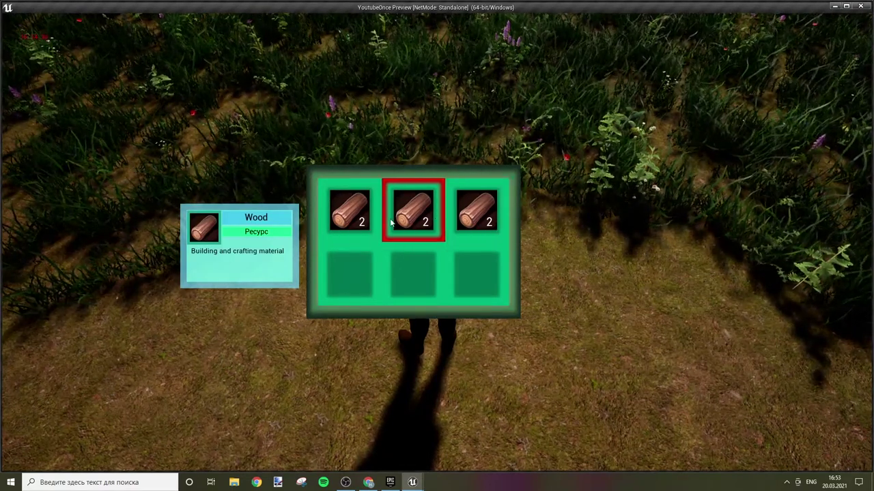
key(Left)
key(Right)
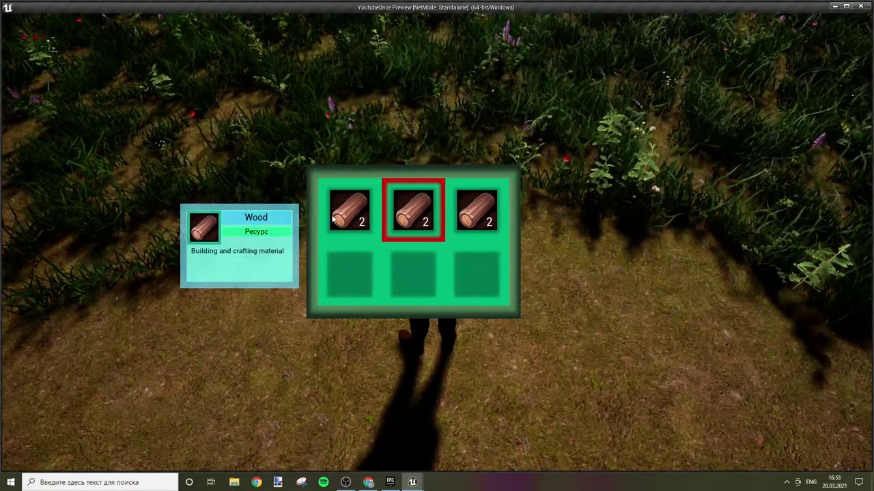
key(Left)
key(Right)
key(Right)
key(Down)
key(Up)
key(Left)
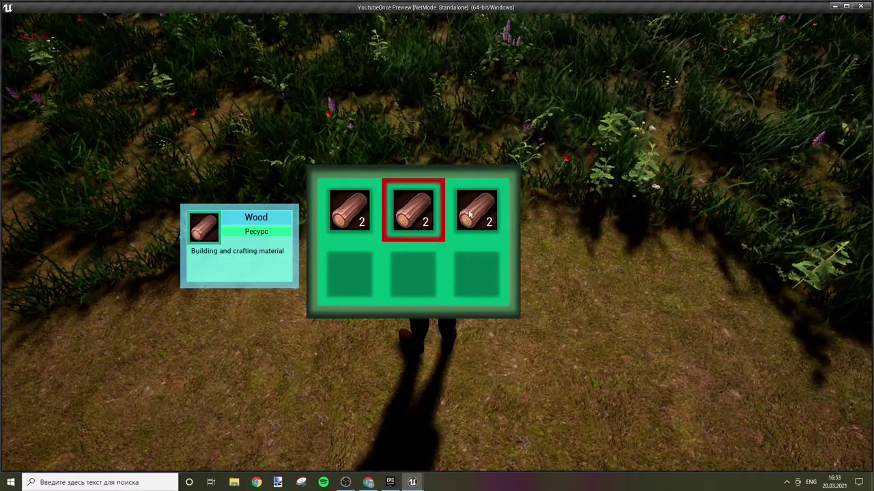
key(Right)
key(i)
key(i)
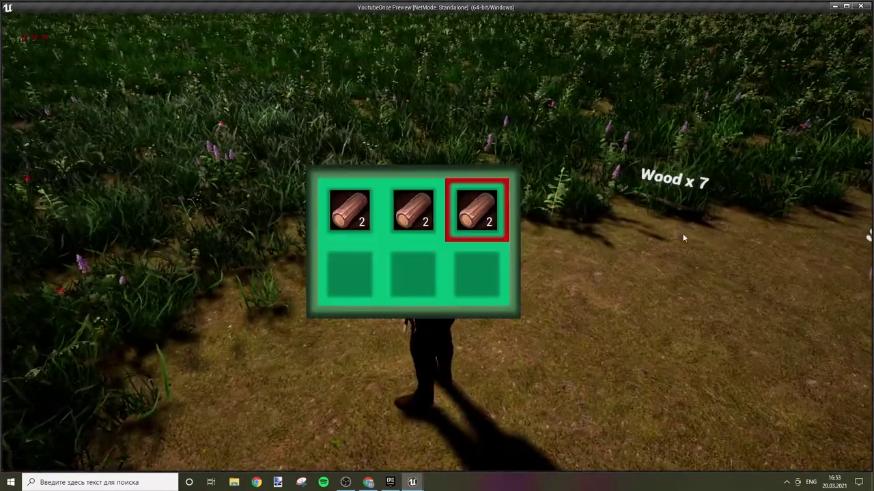
key(i)
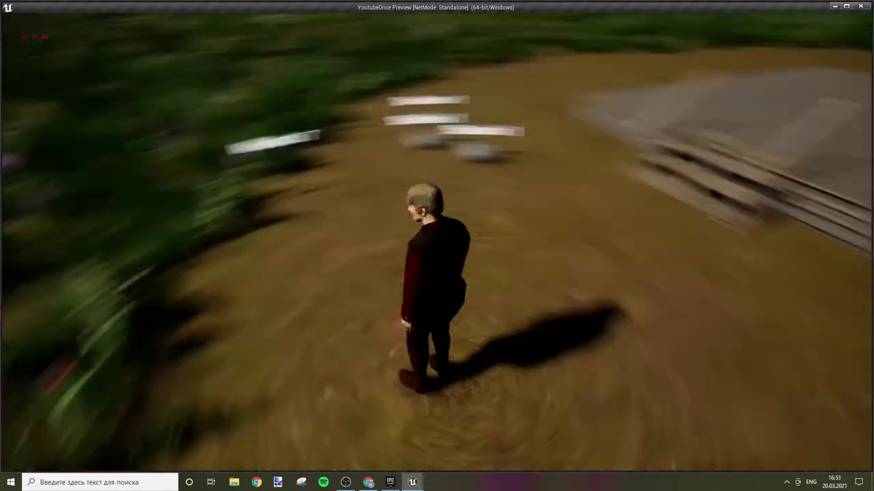
Stop the game preview and review Inventory_WB and Slot_WB before returning to Terrain_Level.
key(Escape)
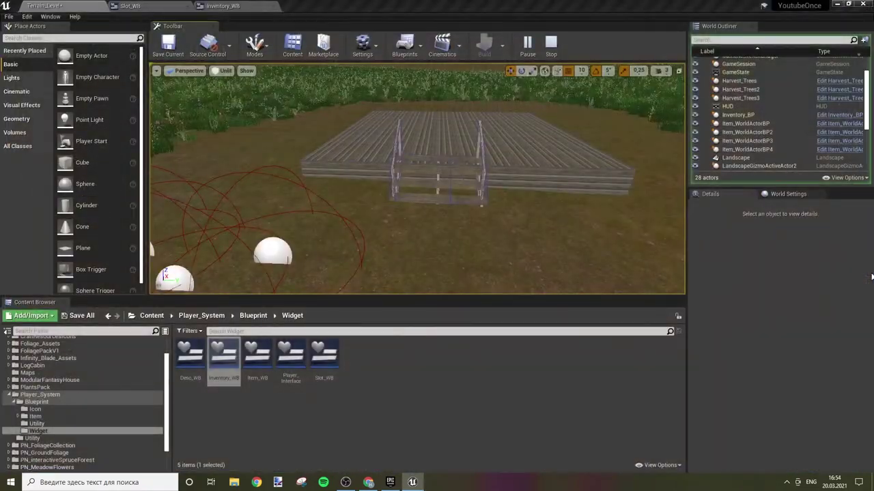
click(225, 5)
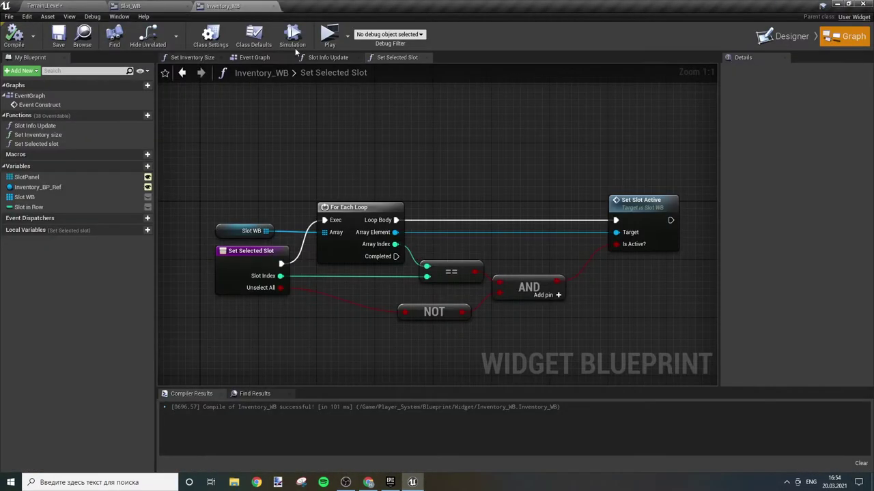
click(139, 5)
click(55, 6)
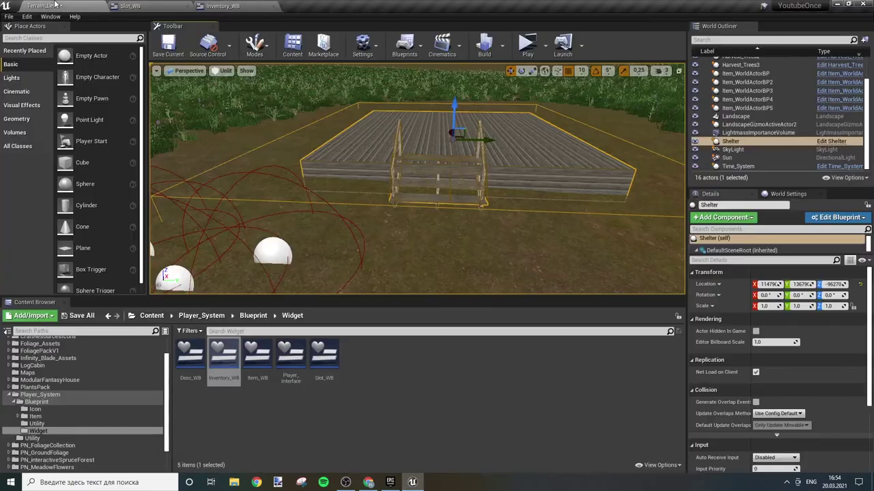
Open Player_Char_BP from Content/Character/Player/Blueprint in the Content Browser.
click(201, 317)
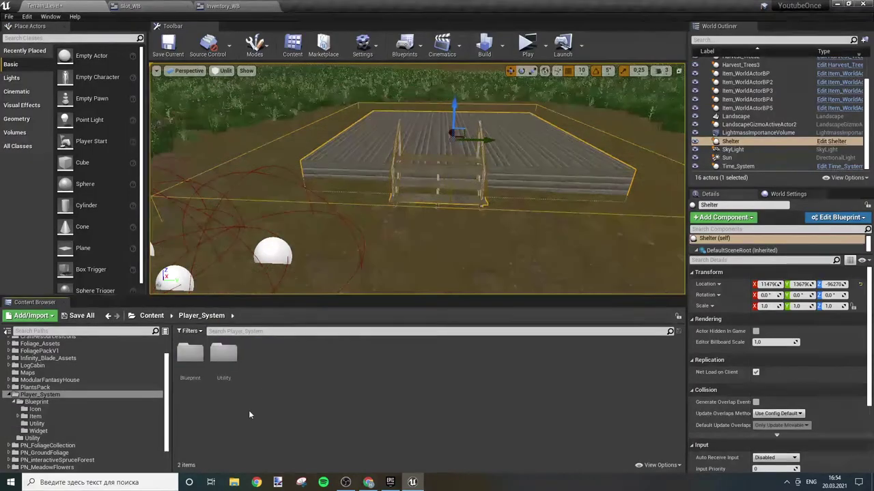
double_click(190, 353)
click(323, 353)
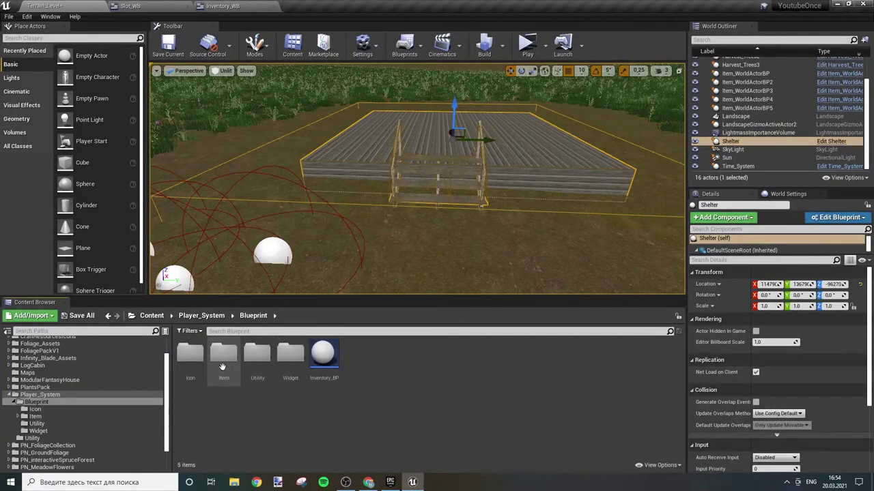
scroll(108, 390, up, 2)
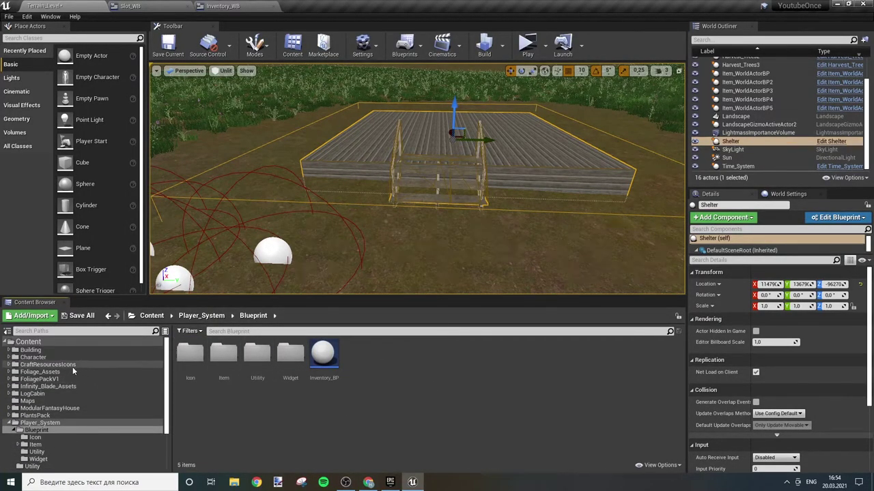
click(149, 316)
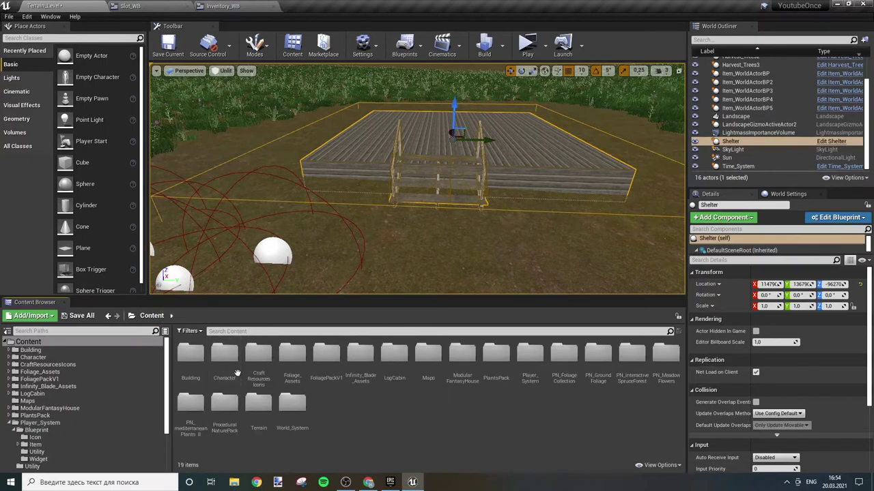
double_click(224, 353)
double_click(191, 353)
click(212, 355)
double_click(212, 356)
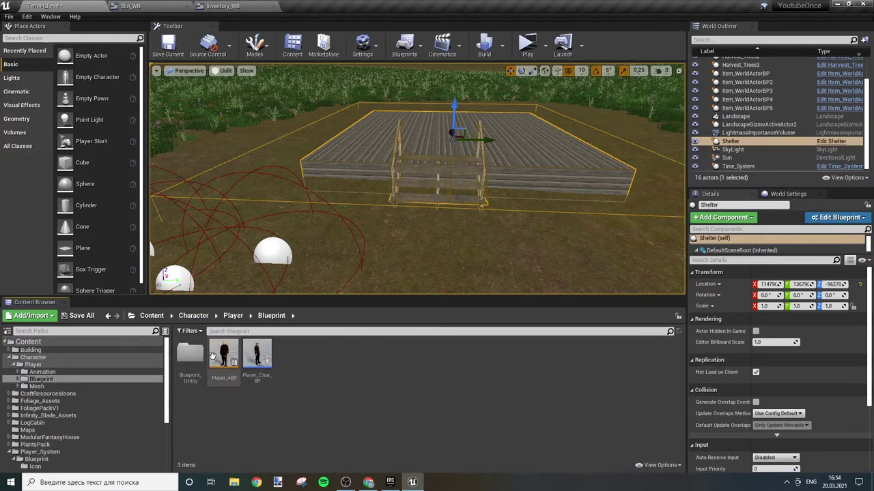
double_click(234, 353)
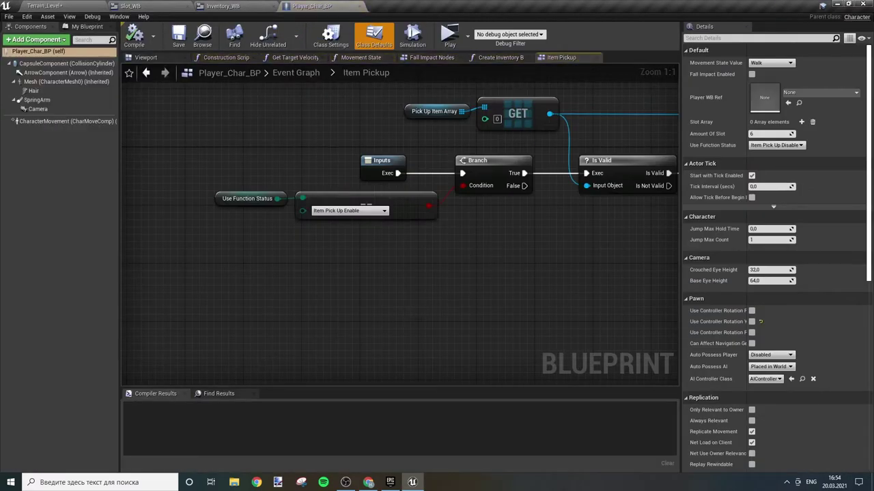
Leave the Item Pickup nodes for the main EventGraph, docked beside Construction Script, centred on InputAction Use.
right_drag(421, 310, 396, 329)
scroll(397, 333, down, 1)
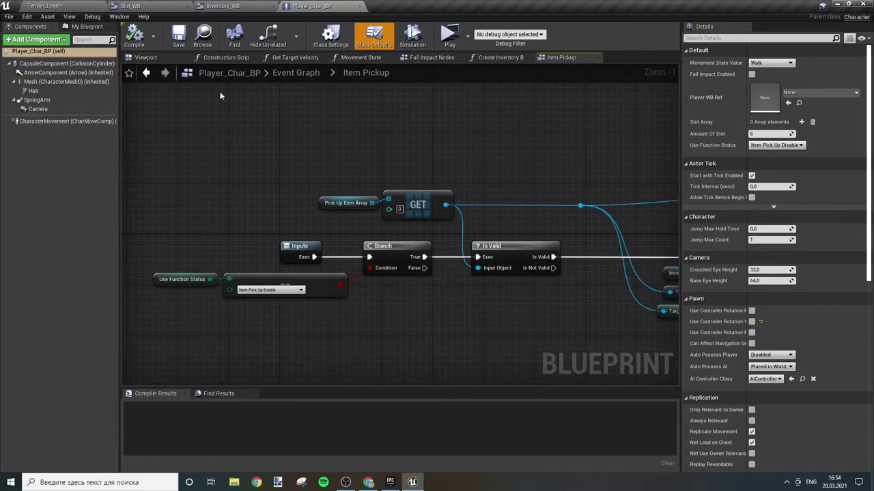
scroll(429, 173, down, 5)
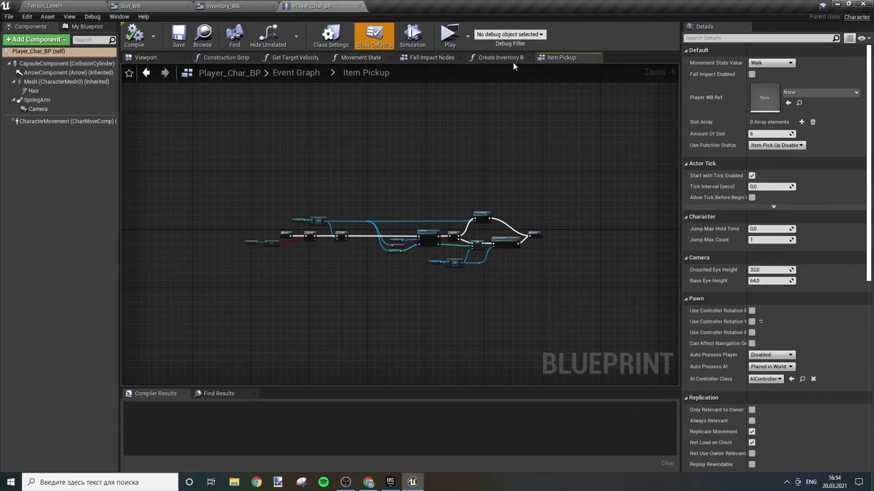
click(87, 26)
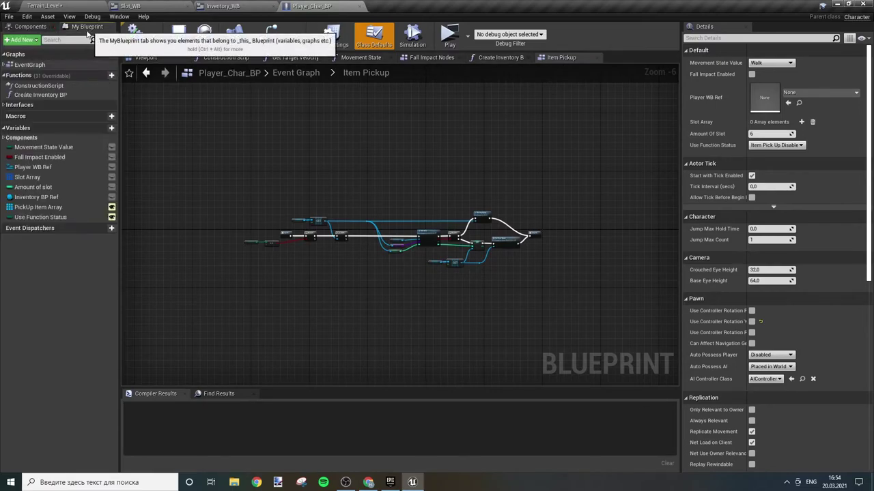
double_click(29, 64)
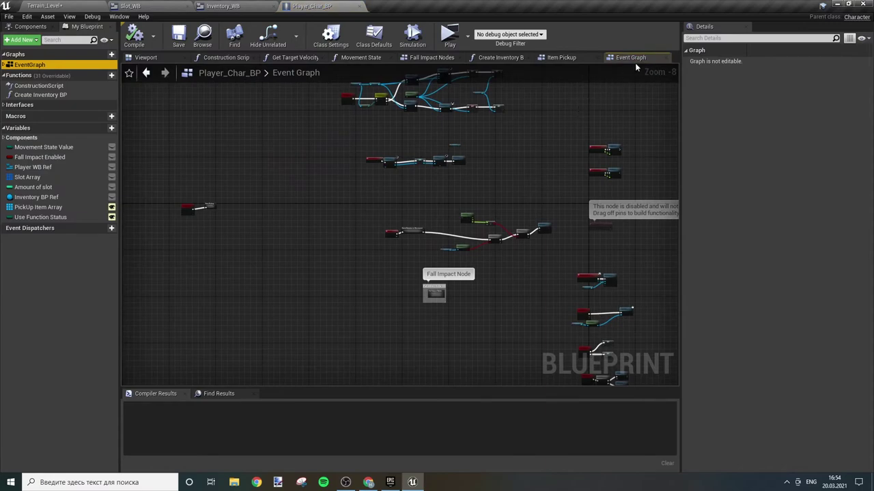
drag(635, 58, 287, 59)
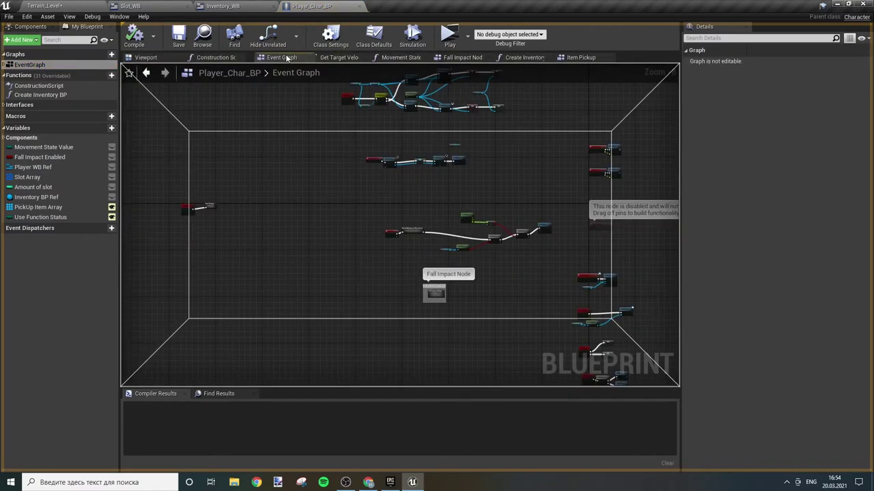
scroll(328, 172, up, 3)
scroll(307, 197, up, 3)
right_drag(228, 175, 544, 189)
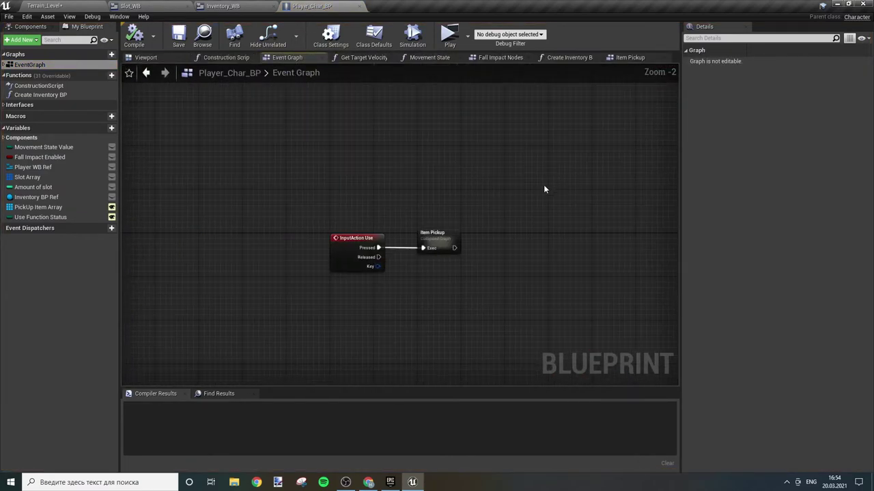
scroll(498, 225, up, 2)
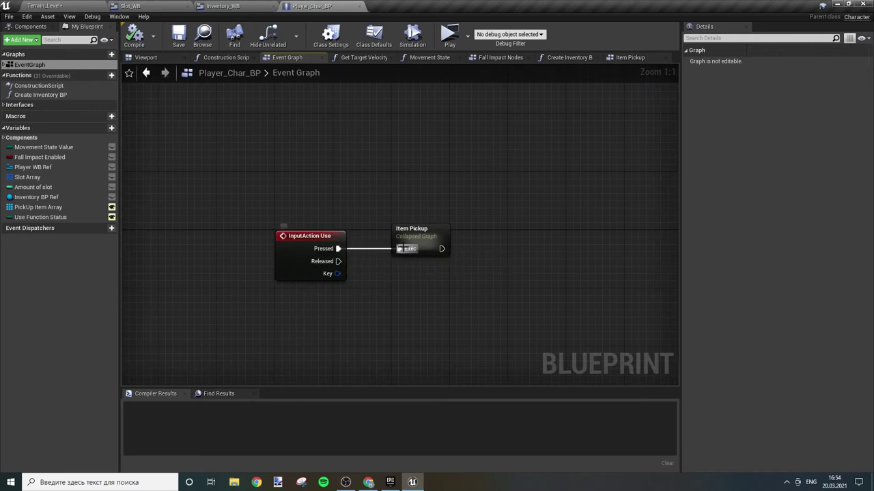
Inspect the collapsed Item Pickup graph's Add Item and DestroyActor nodes, then close it and reopen EventGraph.
double_click(422, 238)
scroll(382, 232, up, 3)
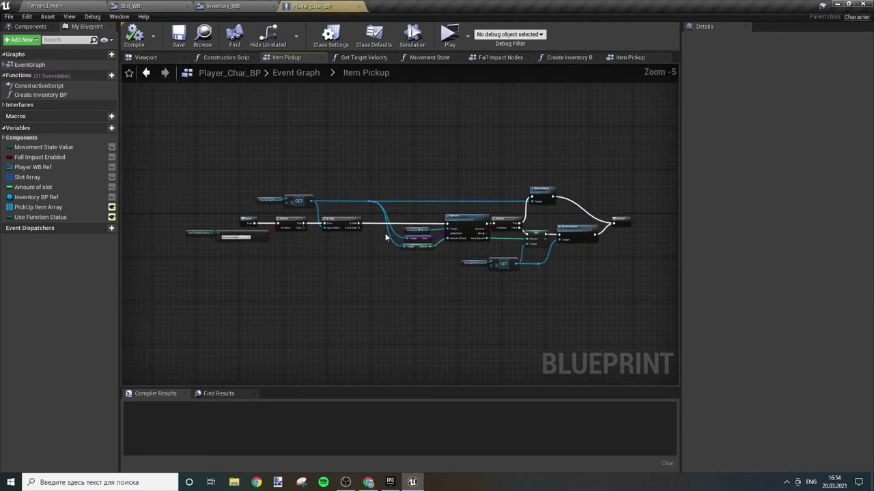
scroll(321, 216, up, 2)
mouse_move(564, 232)
right_down()
mouse_move(459, 141)
mouse_move(473, 129)
right_up()
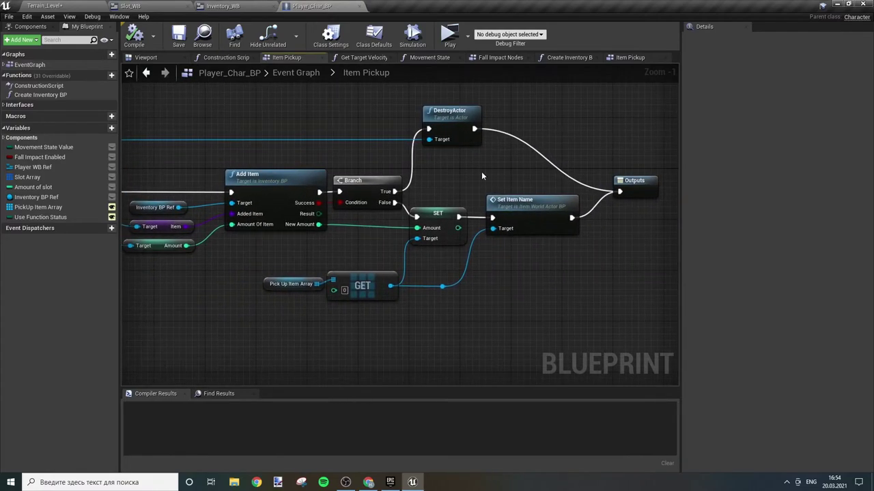
mouse_move(297, 154)
right_down()
mouse_move(324, 156)
mouse_move(348, 120)
right_up()
scroll(301, 156, down, 3)
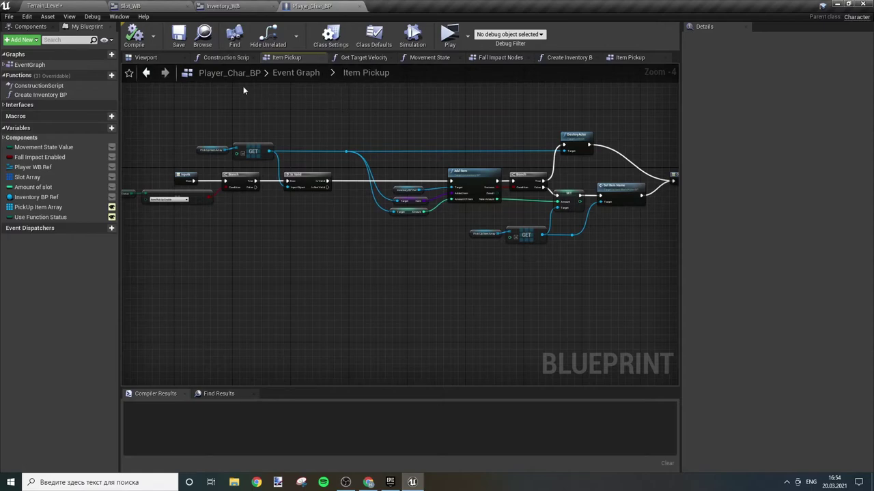
click(321, 58)
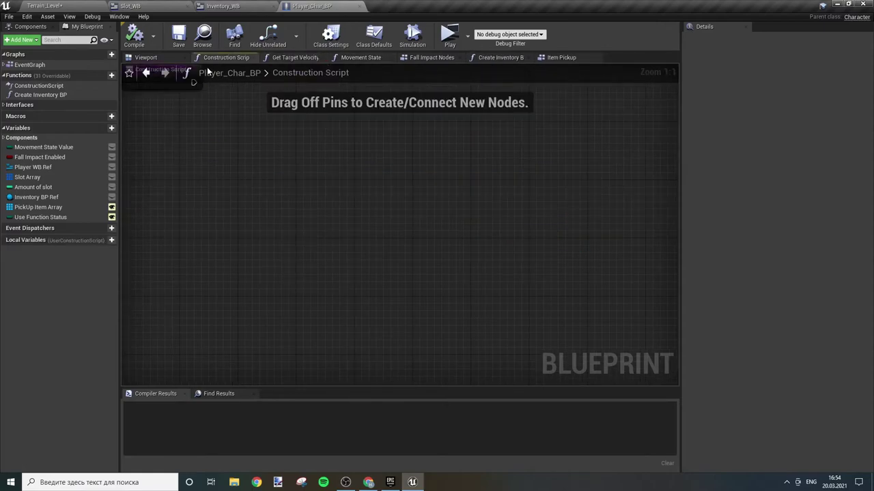
double_click(30, 64)
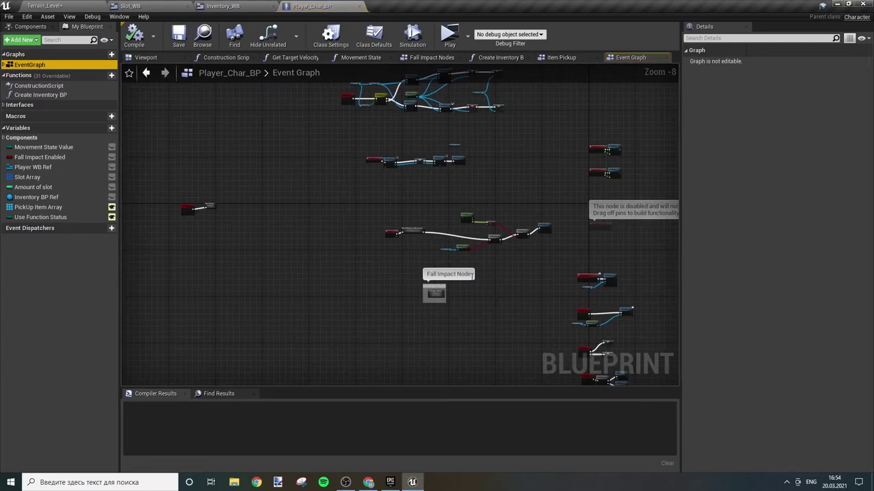
scroll(460, 325, up, 3)
Bring the inventory toggle's Set Visibility and Set Input Mode nodes into view, then drag out the Inventory BP Ref node.
scroll(360, 258, up, 4)
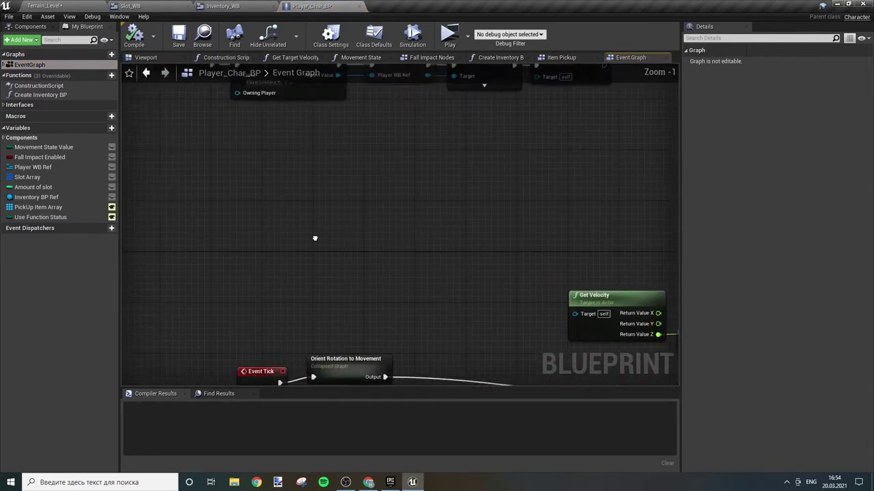
right_drag(315, 238, 390, 306)
scroll(454, 283, down, 3)
right_drag(454, 283, 372, 205)
mouse_move(333, 322)
right_down()
mouse_move(314, 275)
mouse_move(400, 357)
mouse_move(426, 195)
mouse_move(410, 211)
mouse_move(376, 325)
mouse_move(470, 312)
mouse_move(575, 322)
mouse_move(388, 341)
mouse_move(507, 345)
mouse_move(417, 307)
mouse_move(384, 273)
right_up()
scroll(389, 324, down, 4)
scroll(498, 327, up, 5)
scroll(387, 331, up, 3)
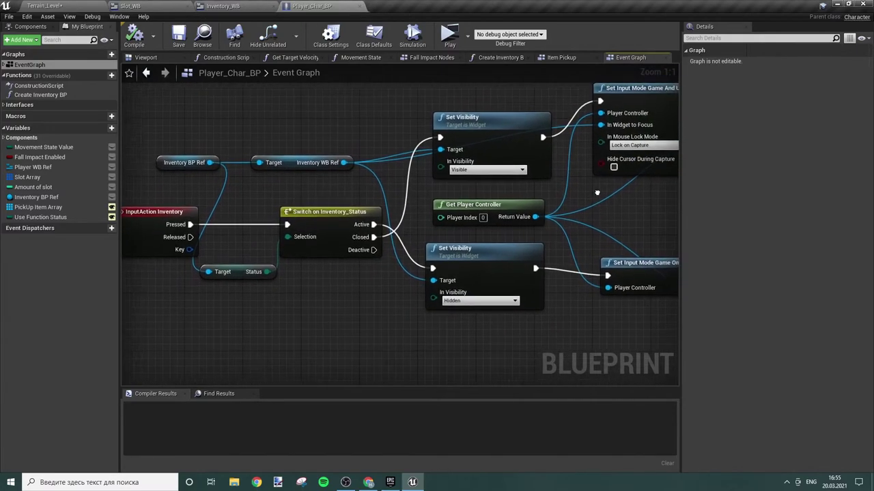
right_drag(621, 188, 511, 273)
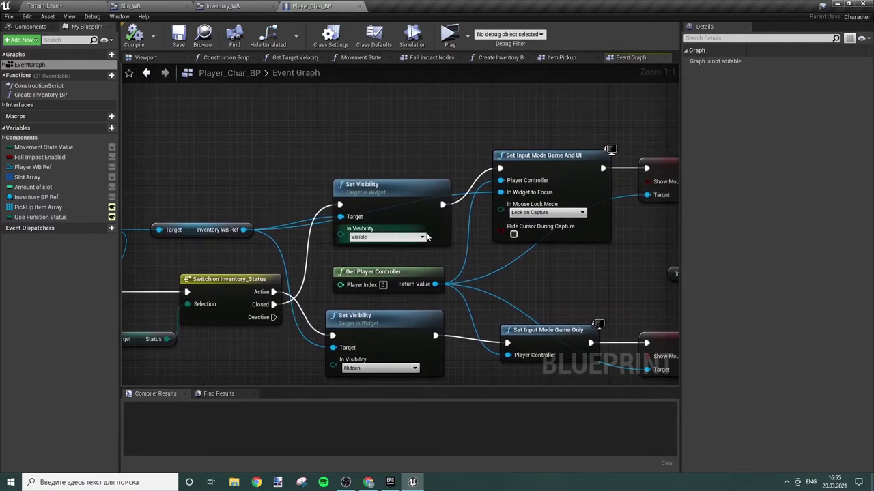
right_drag(614, 235, 418, 266)
right_drag(517, 257, 445, 242)
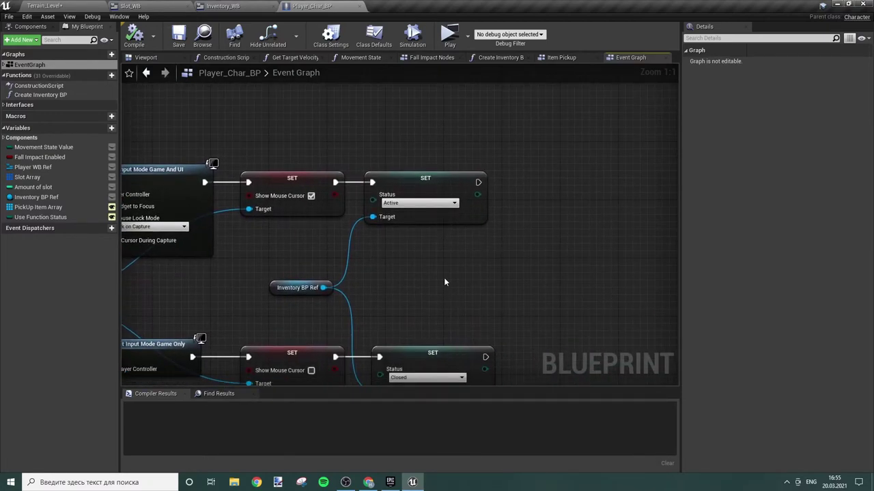
right_drag(443, 269, 523, 269)
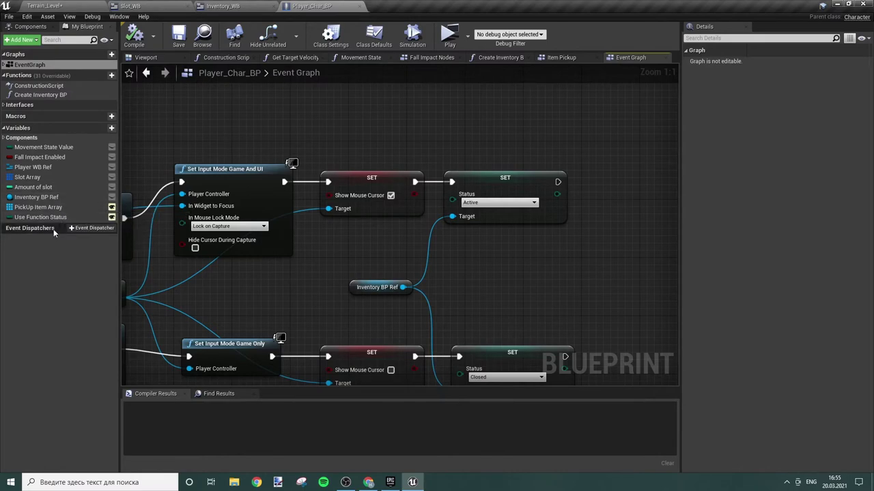
drag(38, 198, 430, 109)
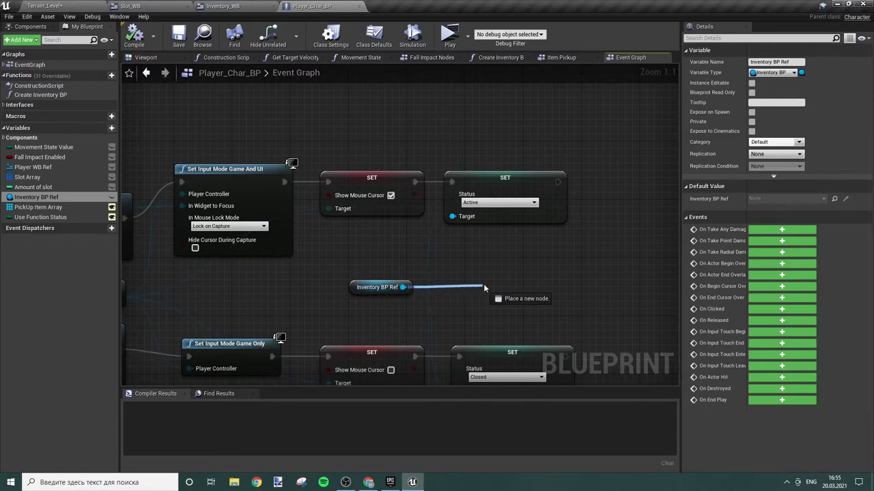
Add a Get Inventory WB Ref node from the Inventory BP Ref output.
drag(403, 287, 482, 287)
text(get w)
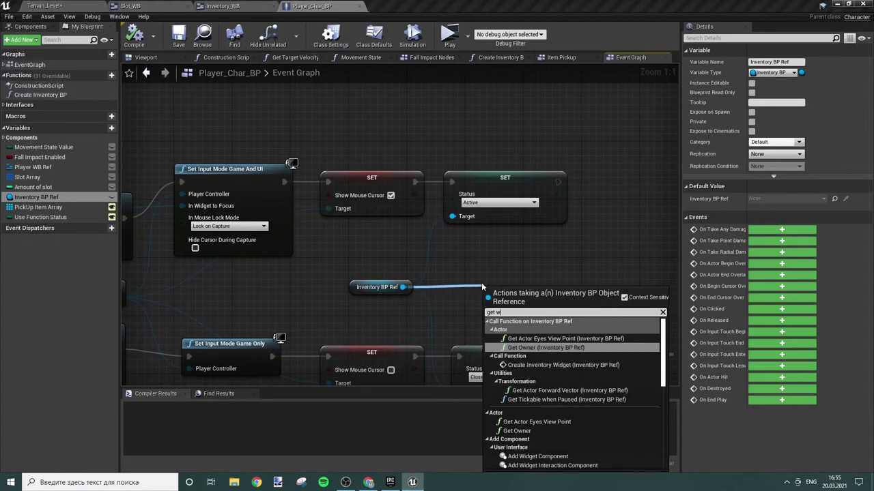
text(b)
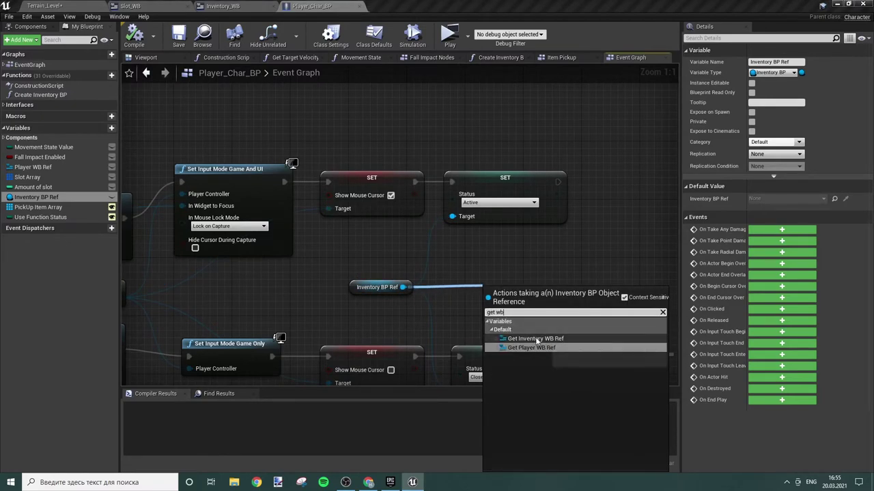
click(546, 339)
right_drag(532, 299, 428, 309)
mouse_move(416, 306)
mouse_down()
mouse_move(402, 299)
mouse_move(508, 254)
mouse_up()
Add Set Selected Slot, run it after the Active Status SET, and tick Unselect All.
text(set slo)
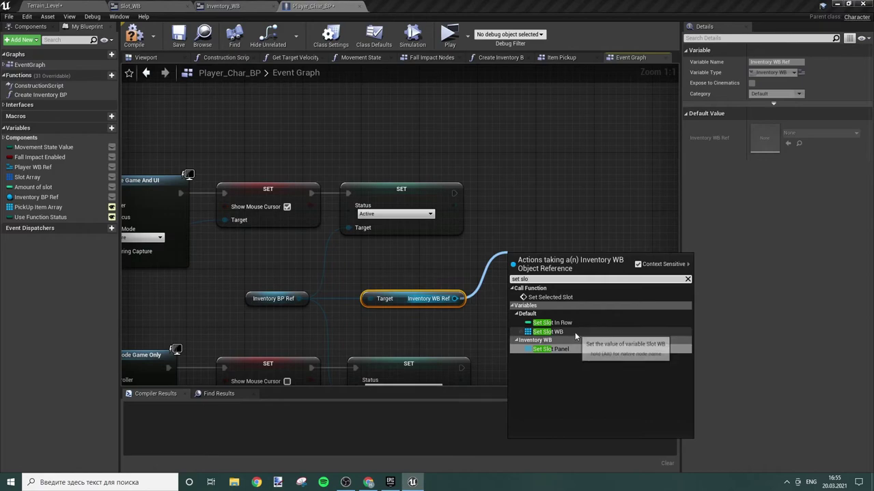
right_drag(589, 300, 494, 305)
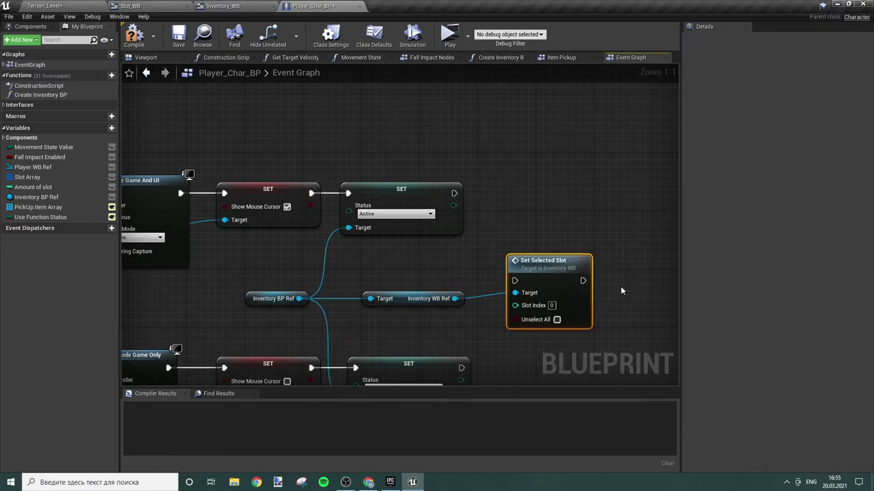
right_drag(444, 273, 346, 230)
drag(329, 217, 426, 232)
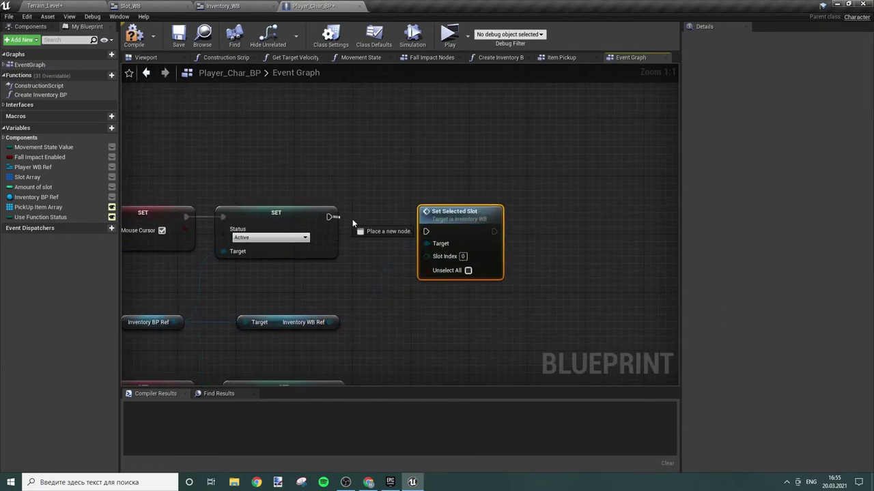
drag(470, 278, 464, 264)
click(460, 256)
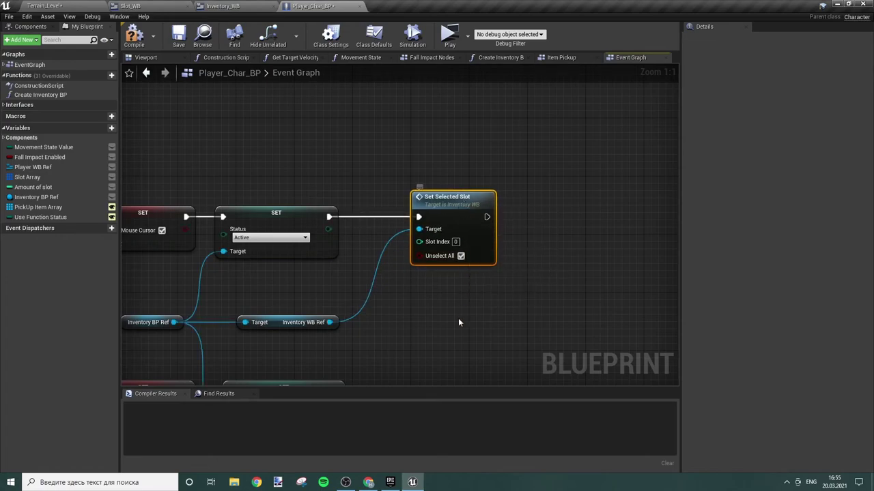
Review the whole inventory toggle logic and compile Player_Char_BP.
right_drag(289, 295, 457, 274)
scroll(479, 274, down, 4)
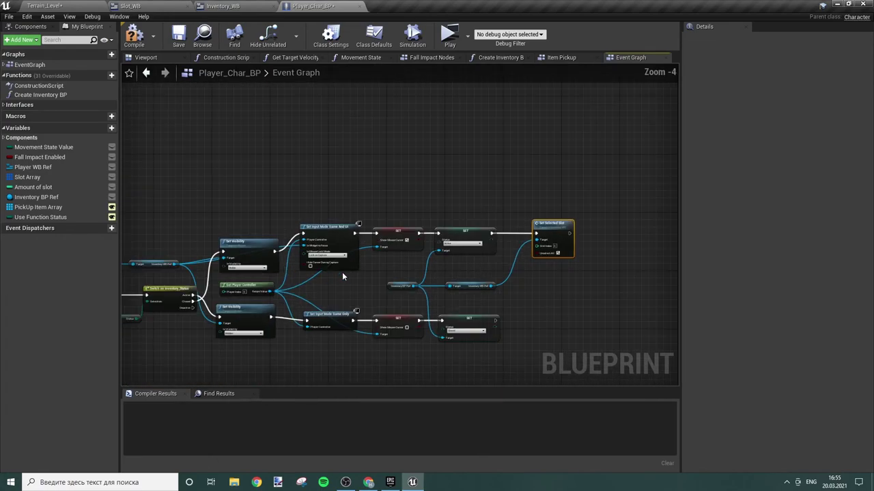
right_drag(342, 272, 520, 240)
scroll(287, 271, up, 2)
scroll(288, 271, up, 1)
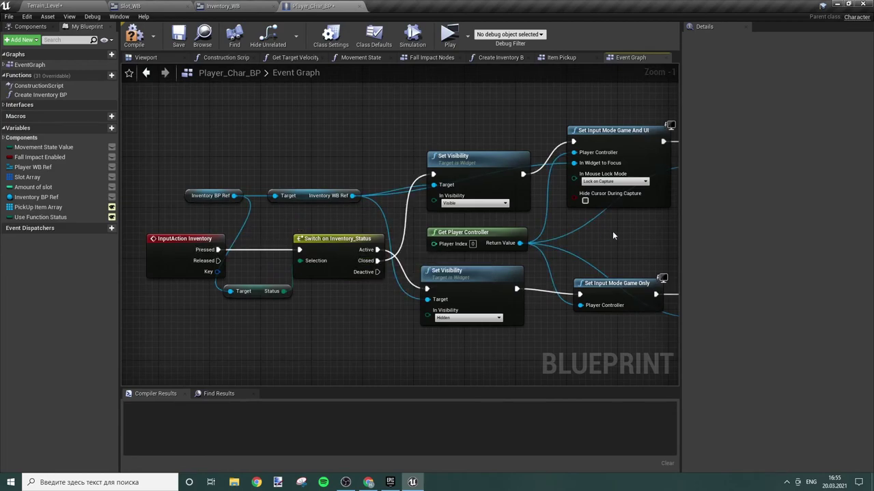
right_drag(612, 231, 152, 274)
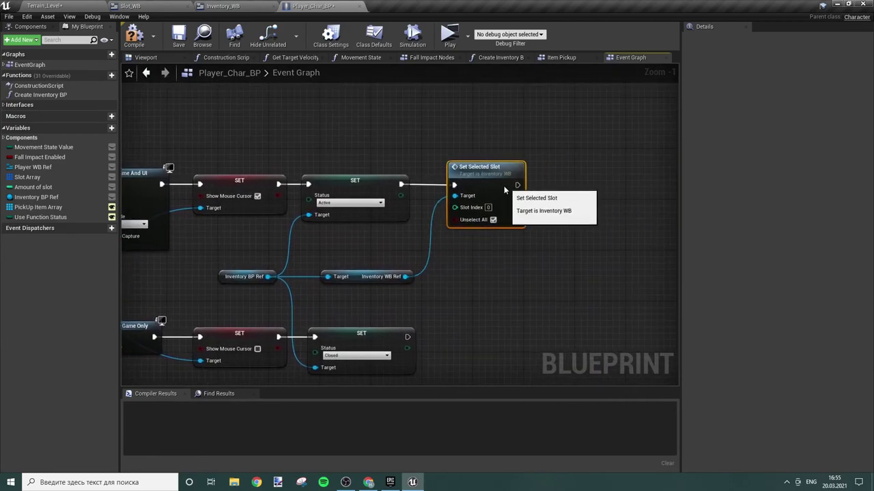
click(568, 179)
click(132, 38)
Launch the level in a standalone preview with Alt+P and walk forward to collect Wood x 6.
click(45, 5)
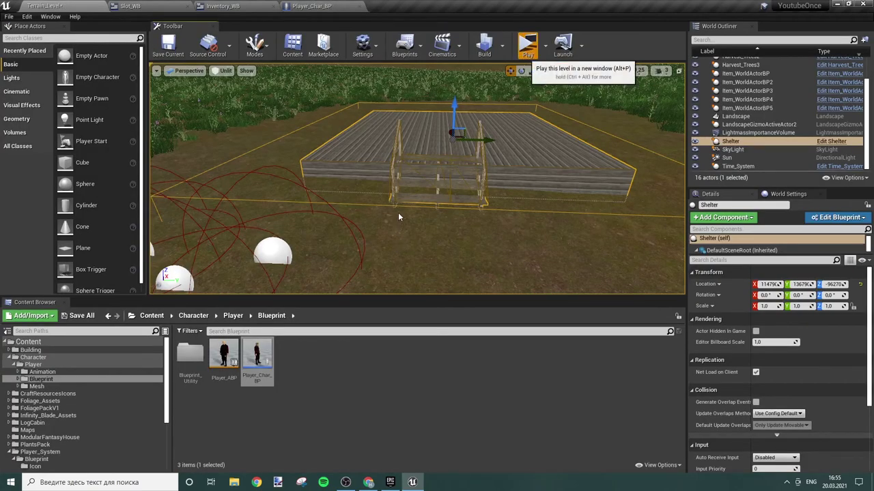
key(alt+p)
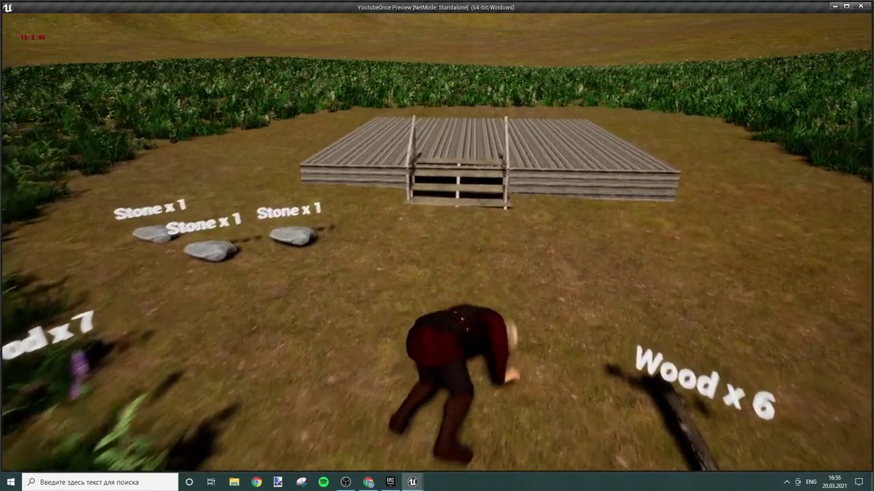
key(w)
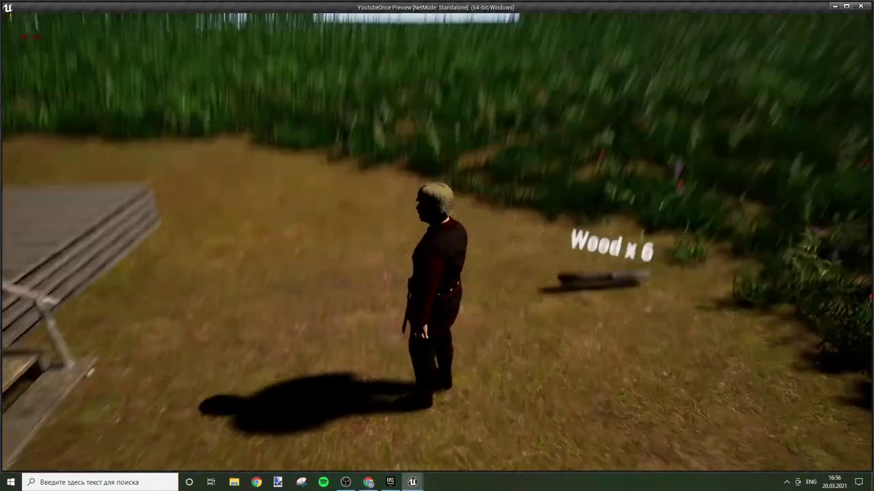
key(w)
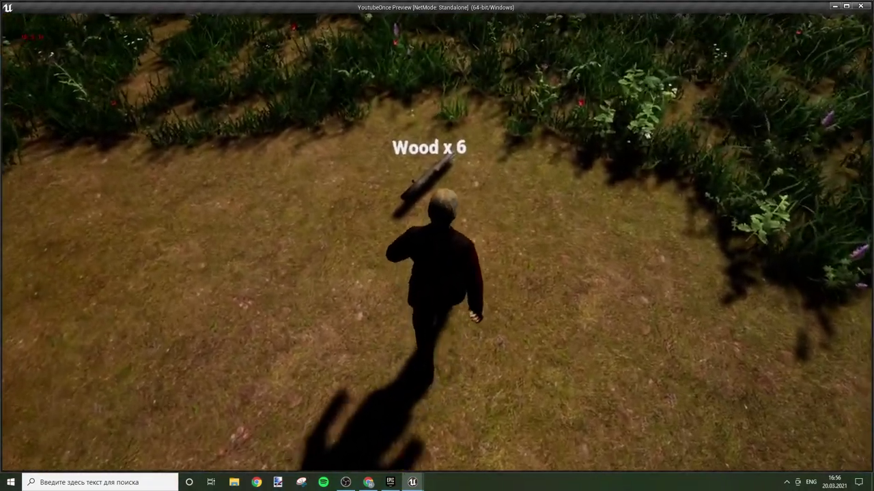
Open the inventory and select the third, second and first Wood slots, toggling it closed and open.
key(i)
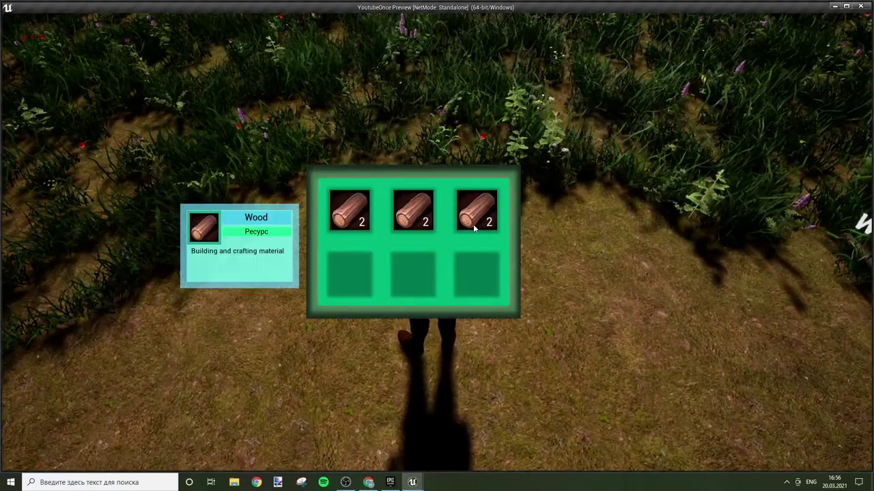
key(i)
key(i)
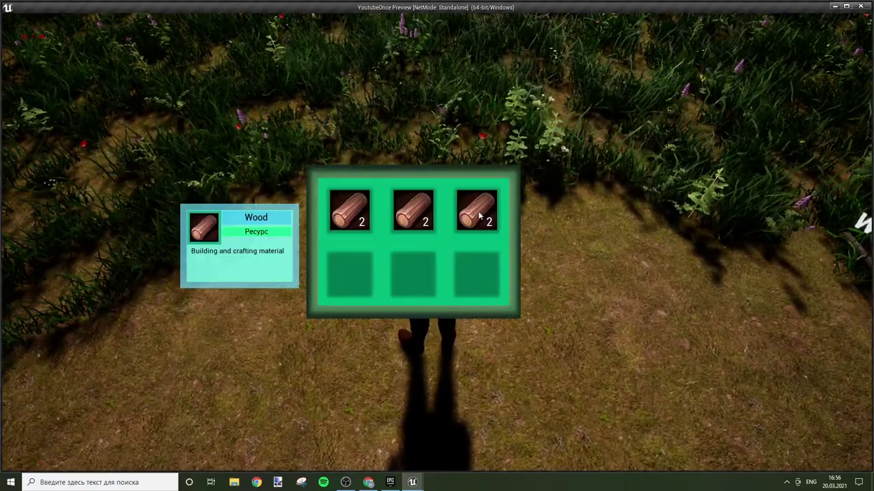
click(477, 210)
click(393, 211)
click(350, 210)
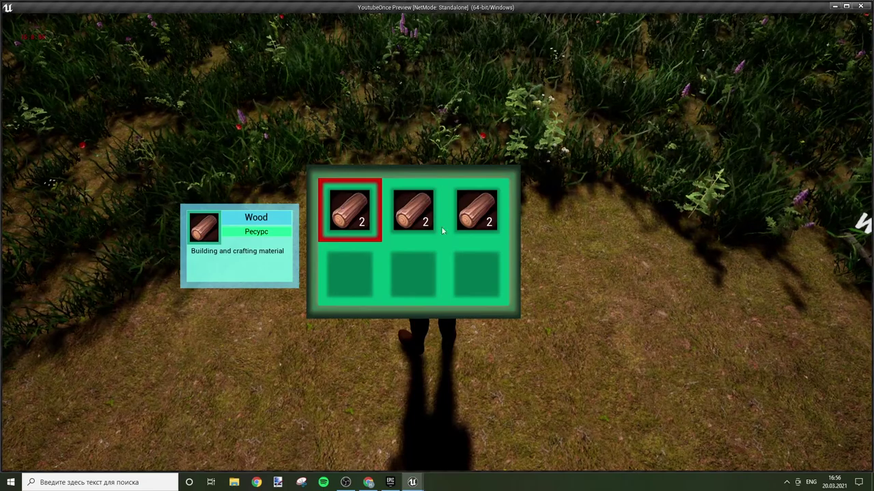
key(i)
key(i)
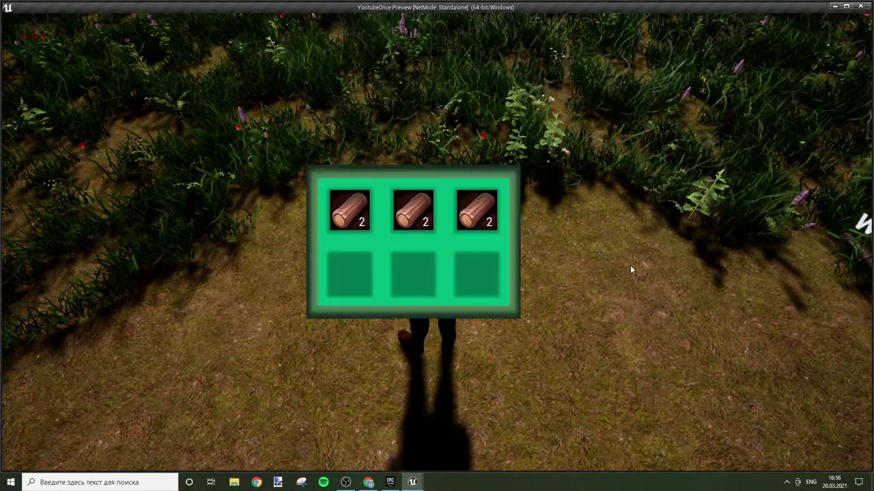
key(i)
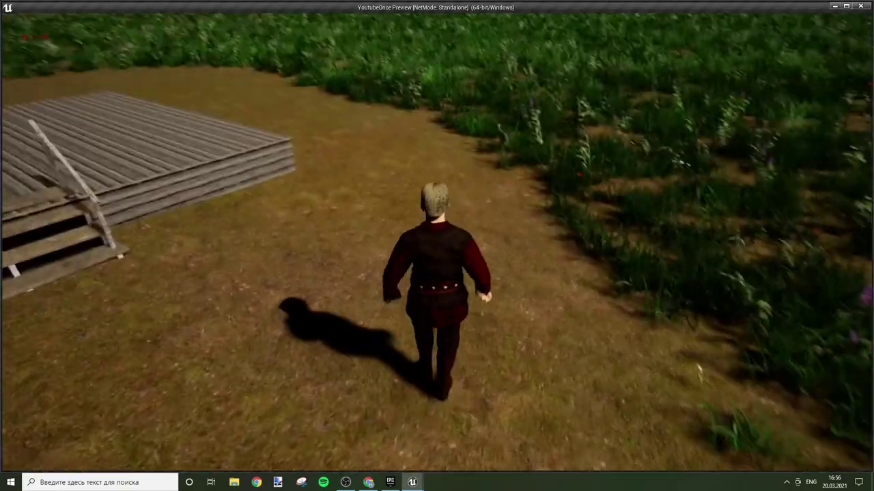
Select a Wood slot, then reopen the inventory to confirm the selection is cleared.
key(i)
click(501, 203)
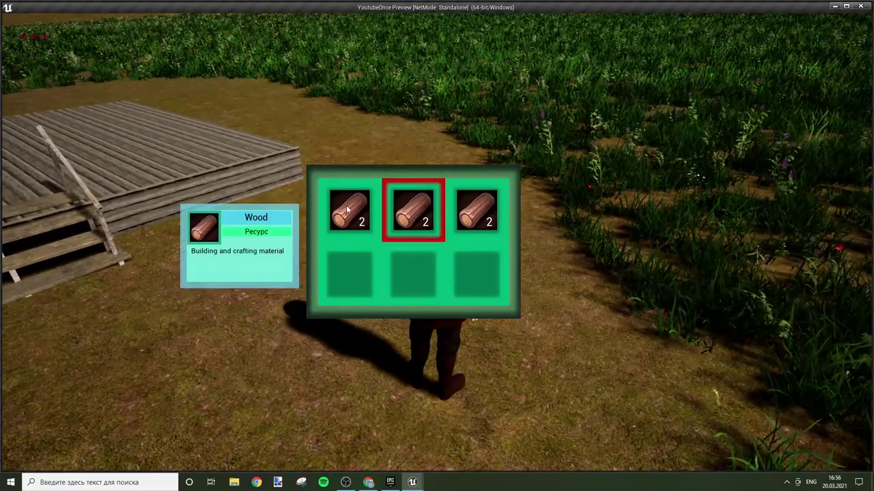
key(i)
key(i)
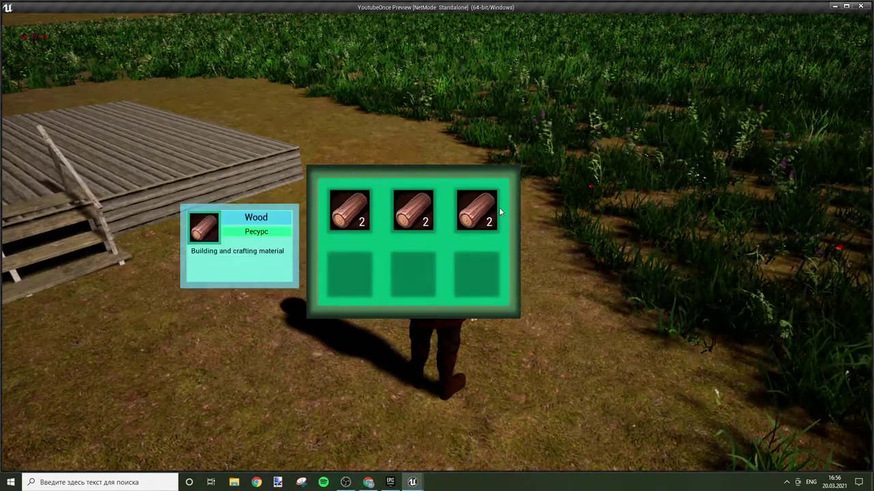
key(i)
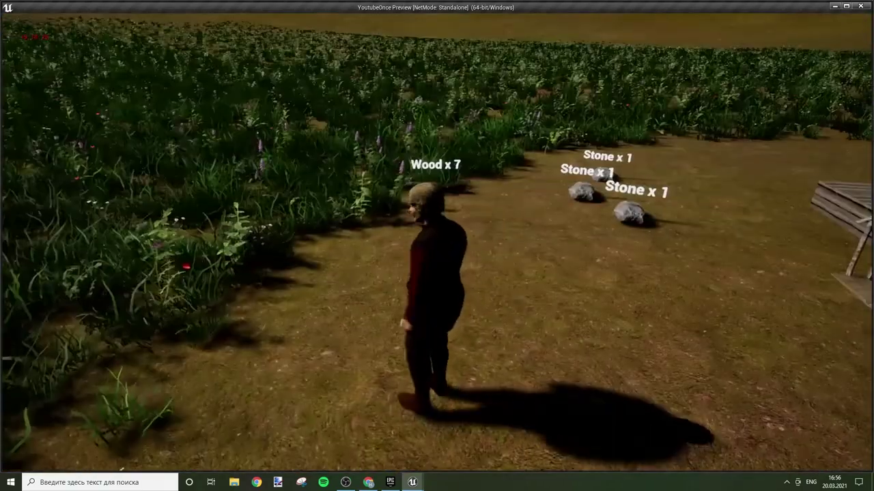
key(w)
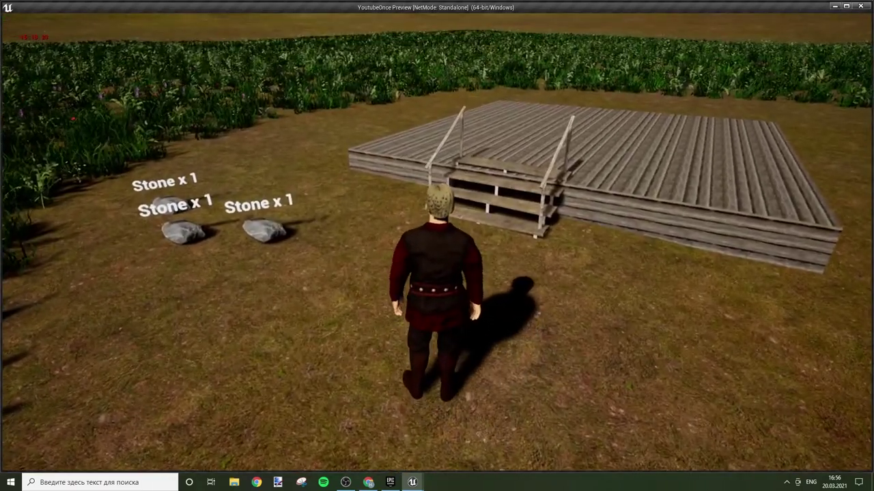